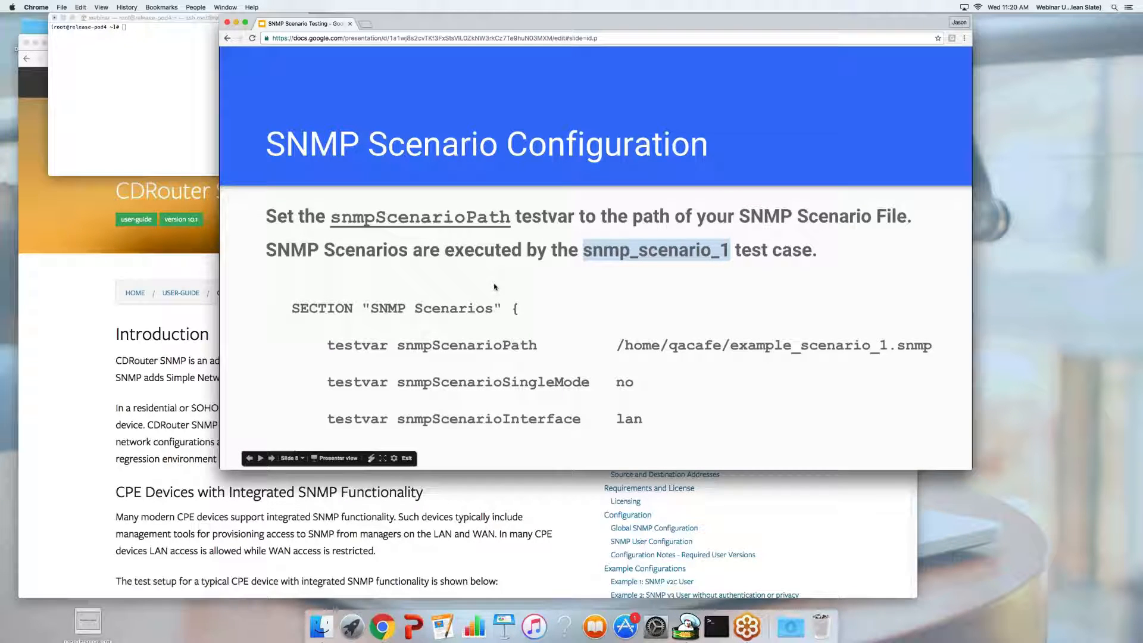
Step: Switch from the slides to the CDRouter web interface and enlarge the page by three zoom levels
{"action": "left_click", "coordinate": [43, 273]}
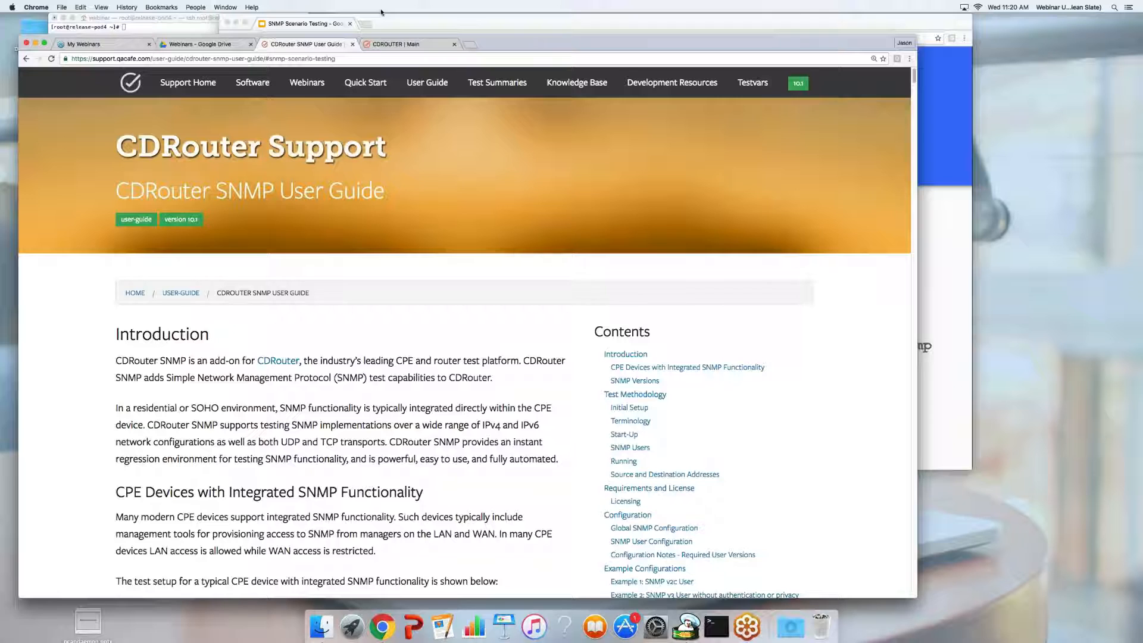
{"action": "left_click", "coordinate": [384, 45]}
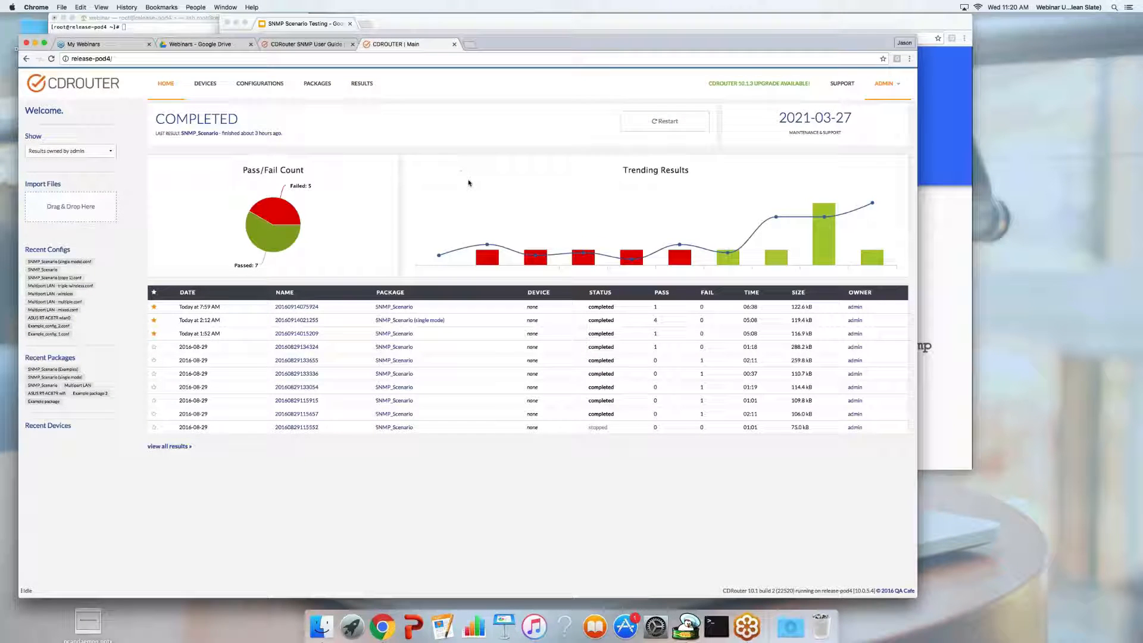
{"action": "key", "text": "super+equal"}
{"action": "key", "text": "super+equal"}
{"action": "key", "text": "super+equal"}
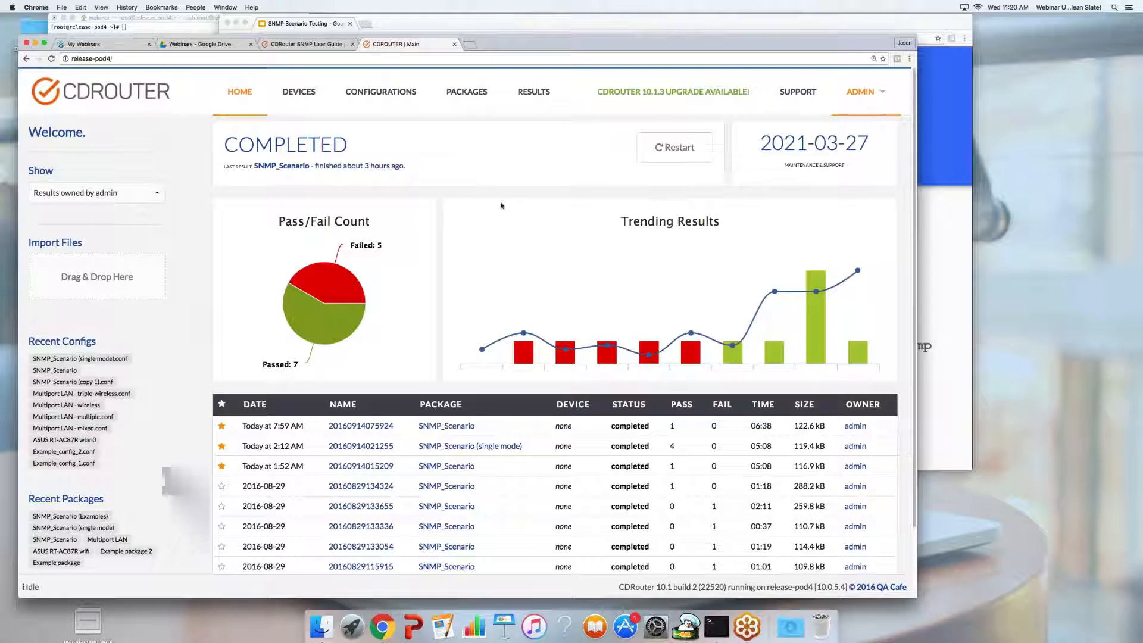
Step: Open the SNMP_Scenario configuration and expand its "CDRouter SNMP Add-On" section
{"action": "left_click", "coordinate": [398, 92]}
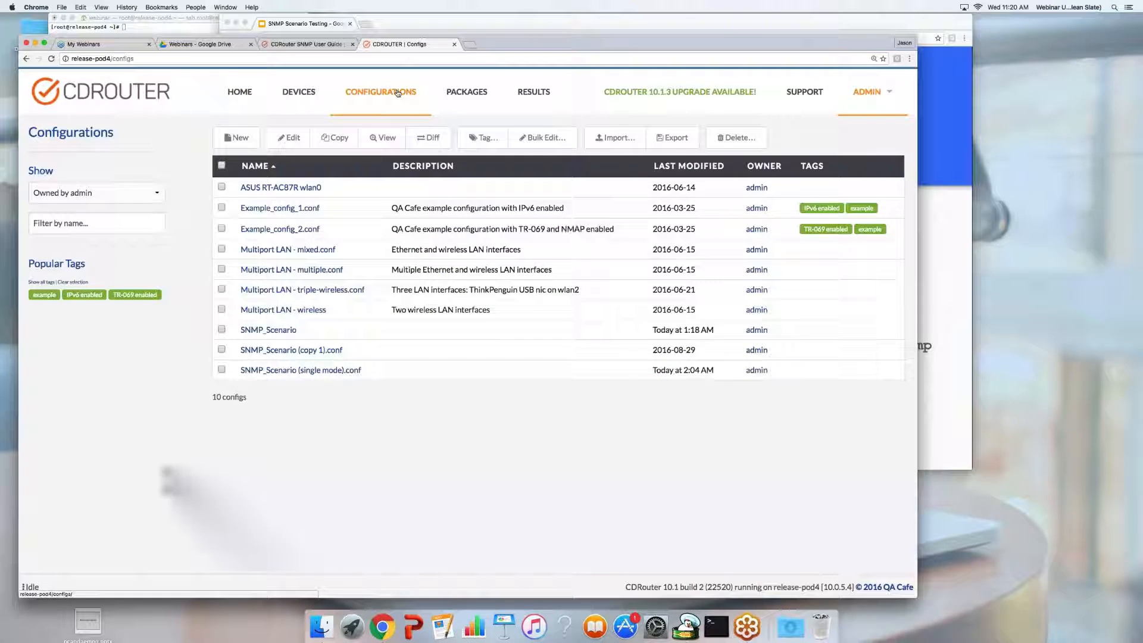
{"action": "left_click", "coordinate": [275, 331]}
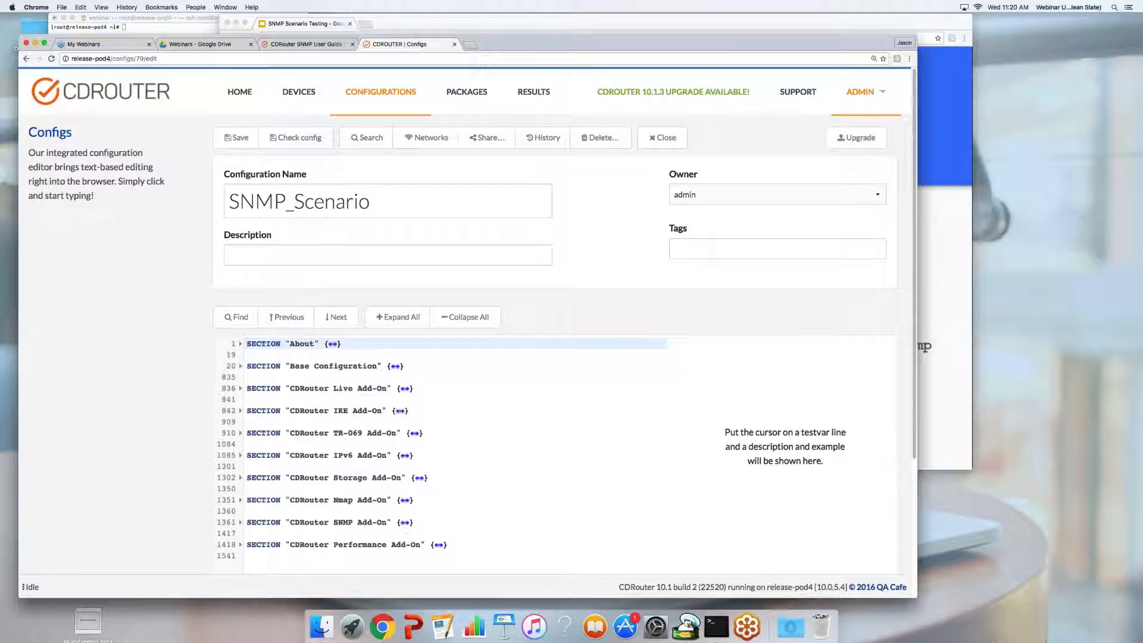
{"action": "left_click", "coordinate": [406, 522]}
{"action": "scroll", "coordinate": [405, 521], "scroll_direction": "down", "scroll_amount": 5}
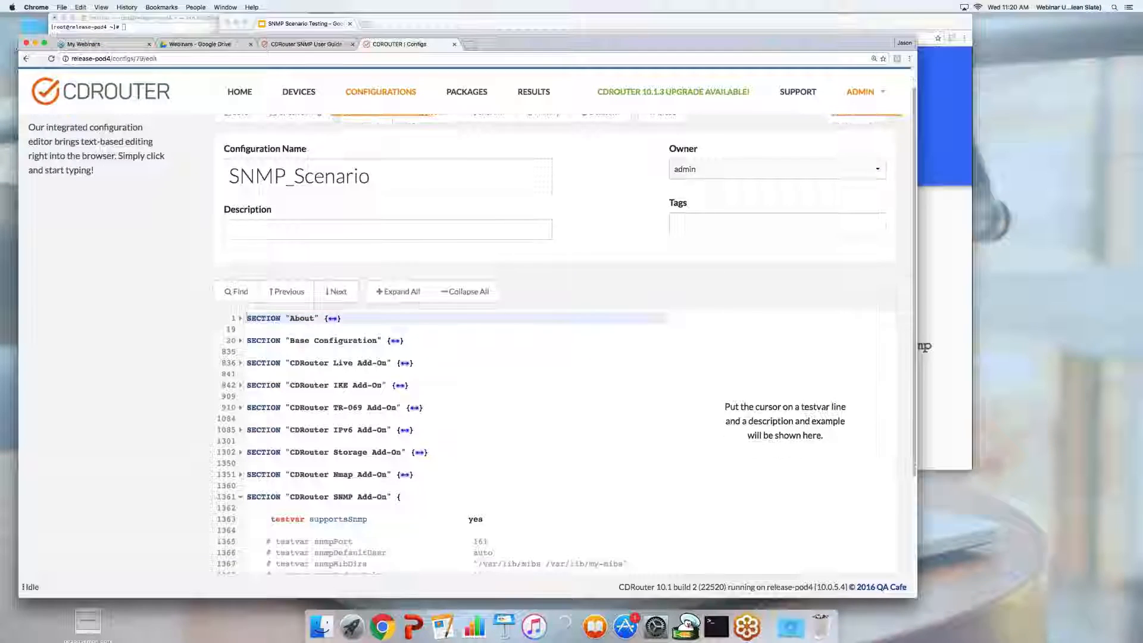
{"action": "scroll", "coordinate": [404, 521], "scroll_direction": "down", "scroll_amount": 3}
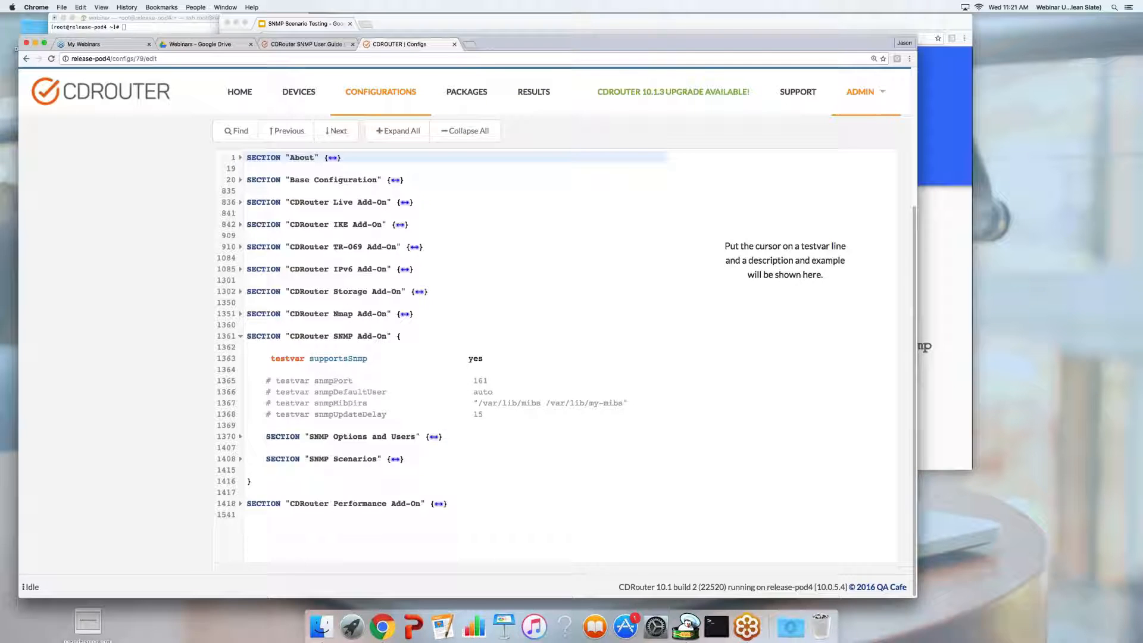
Step: Expand the "SNMP Options and Users" and "SNMP Scenarios" subsections to view their testvars
{"action": "left_click", "coordinate": [433, 437]}
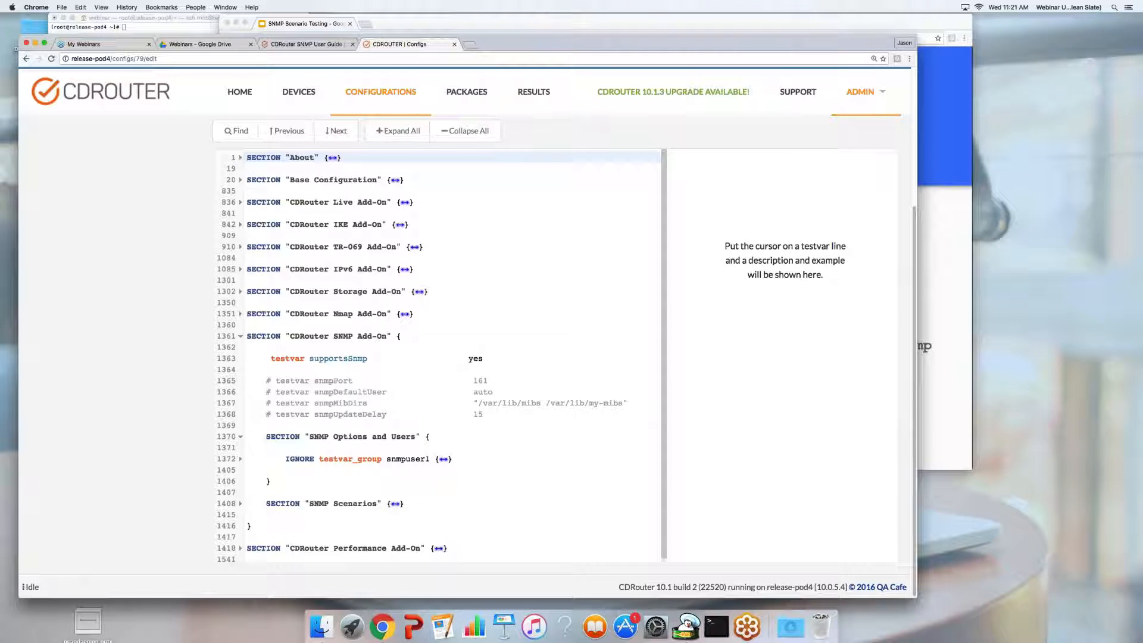
{"action": "scroll", "coordinate": [476, 443], "scroll_direction": "down", "scroll_amount": 1}
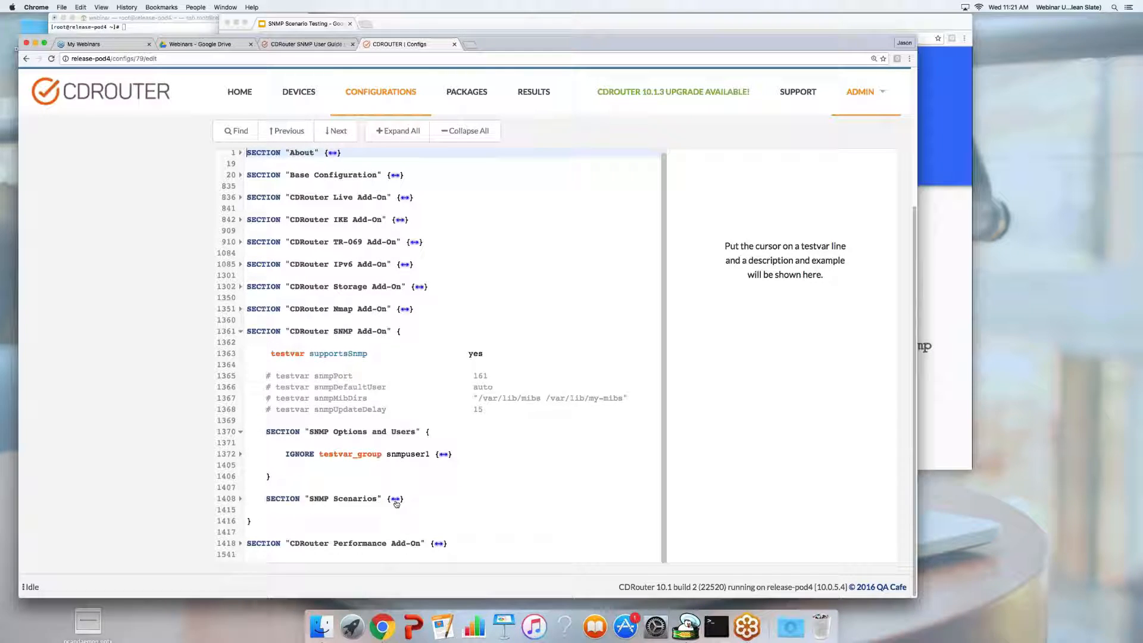
{"action": "left_click", "coordinate": [396, 501]}
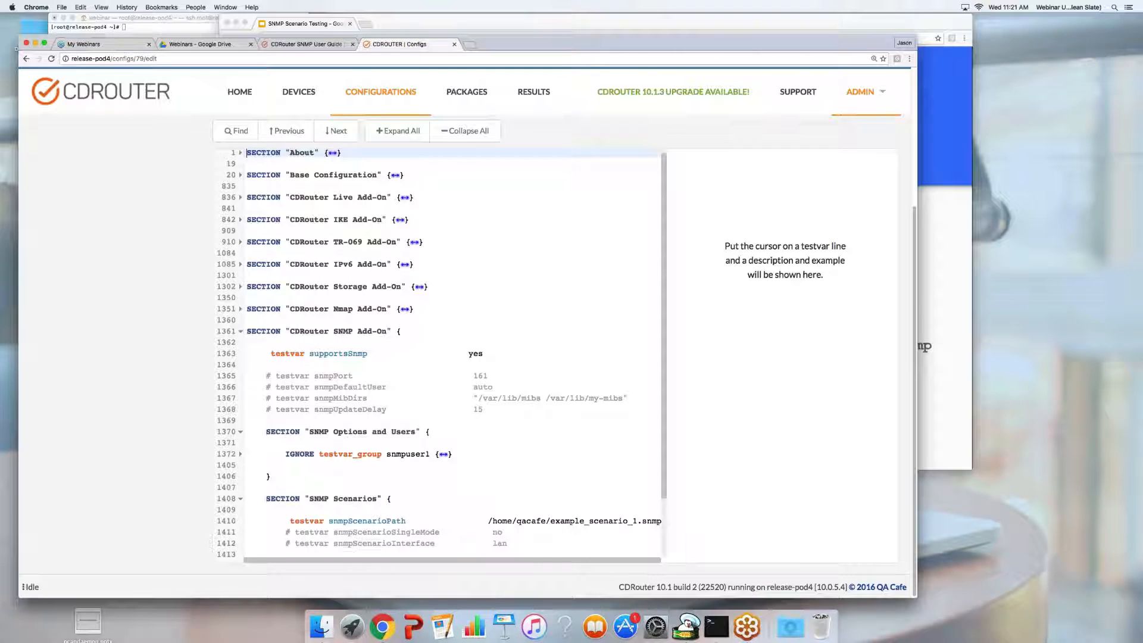
{"action": "scroll", "coordinate": [402, 497], "scroll_direction": "down", "scroll_amount": 1}
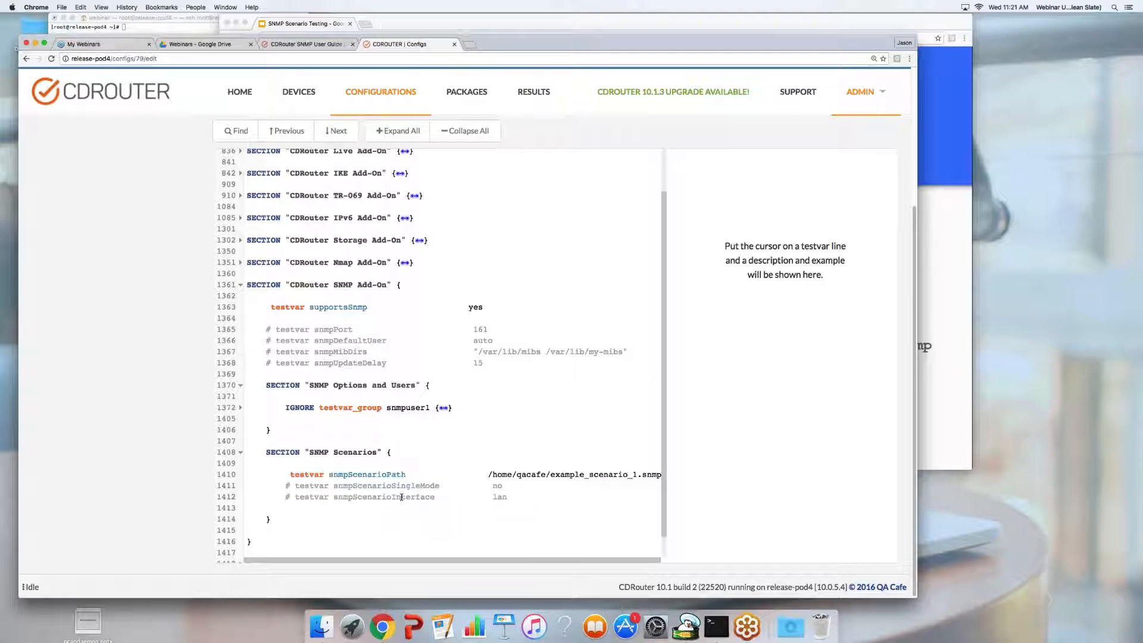
{"action": "scroll", "coordinate": [392, 485], "scroll_direction": "down", "scroll_amount": 1}
{"action": "scroll", "coordinate": [388, 477], "scroll_direction": "down", "scroll_amount": 1}
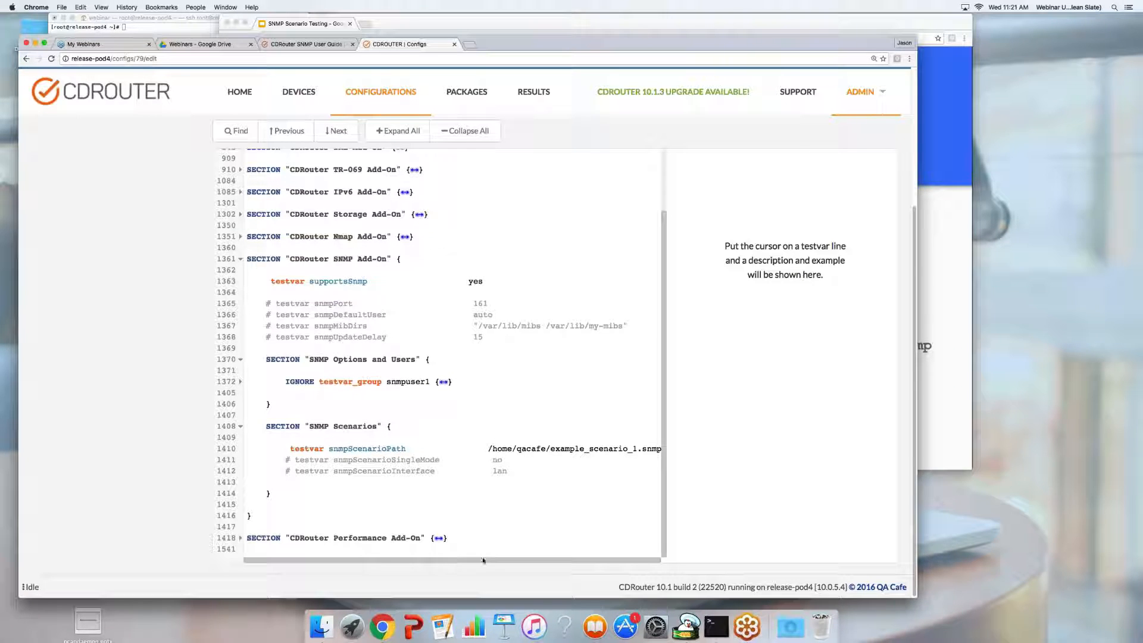
Step: Highlight the path value of the snmpScenarioPath testvar and view the testvar's description
{"action": "left_click_drag", "start_coordinate": [484, 560], "coordinate": [507, 560]}
{"action": "left_click_drag", "start_coordinate": [487, 448], "coordinate": [660, 454]}
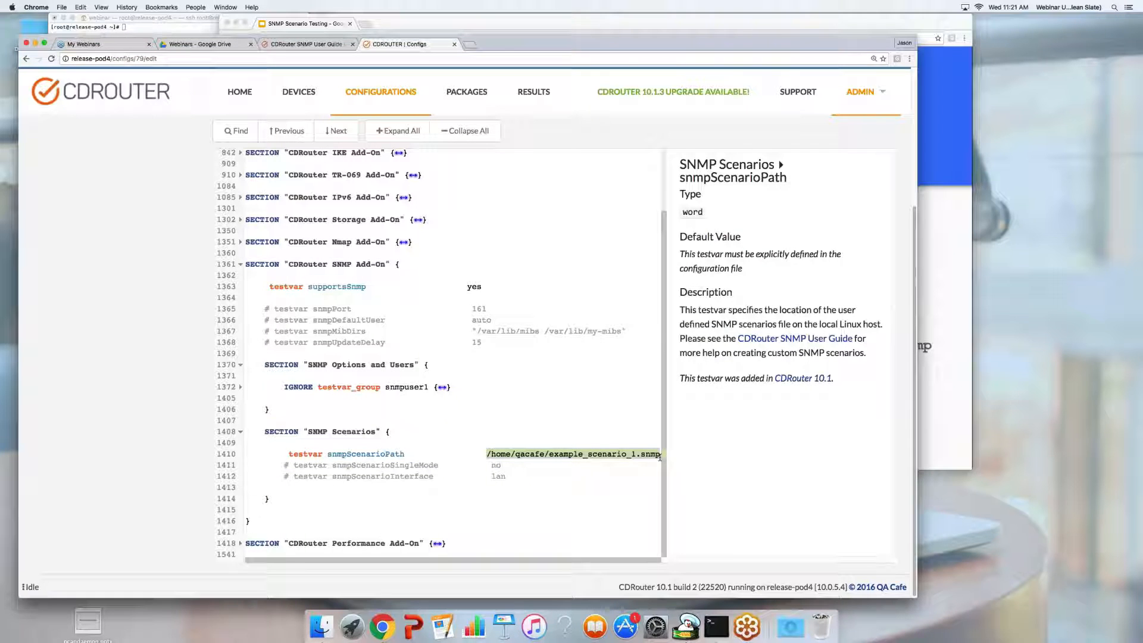
{"action": "left_click_drag", "start_coordinate": [590, 560], "coordinate": [571, 564]}
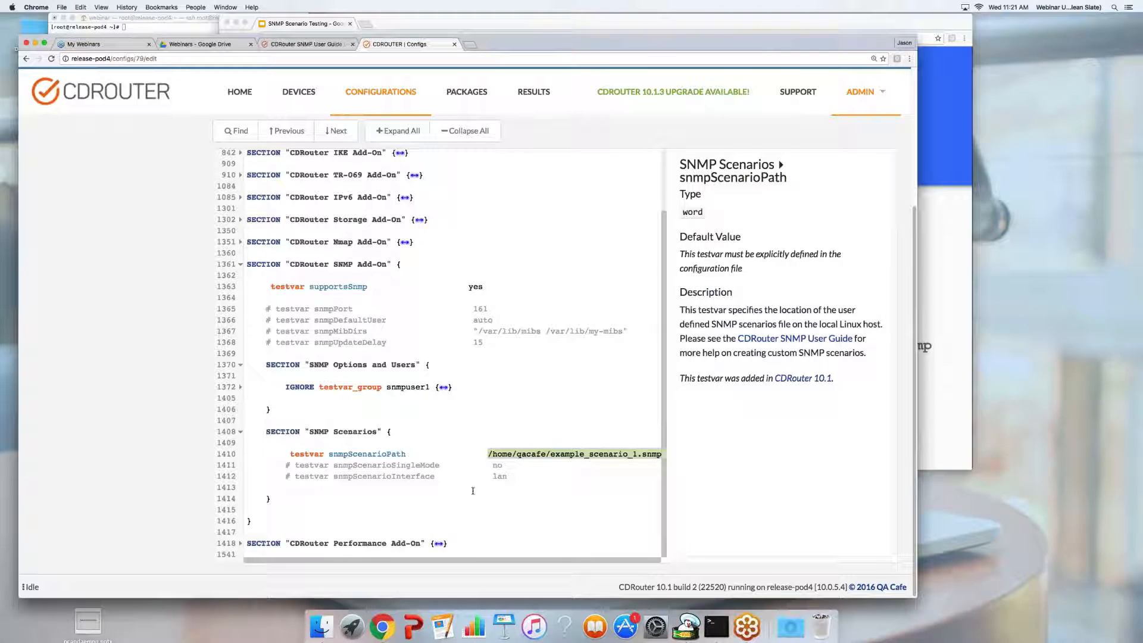
{"action": "scroll", "coordinate": [452, 484], "scroll_direction": "up", "scroll_amount": 1}
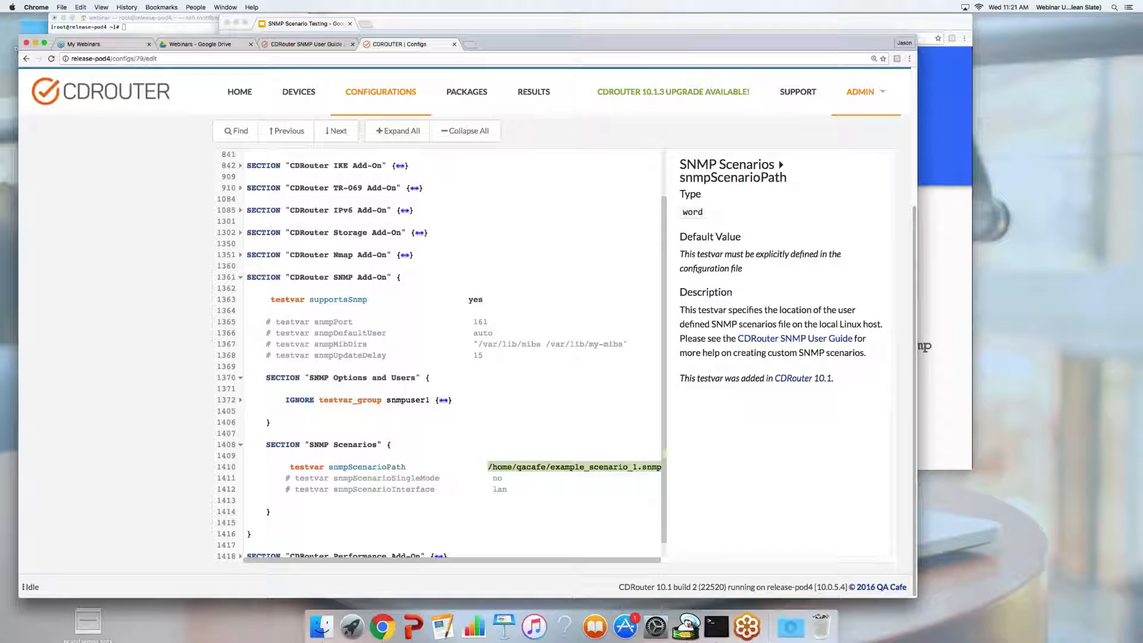
Step: Open the SNMP_Scenario package for editing
{"action": "left_click", "coordinate": [462, 94]}
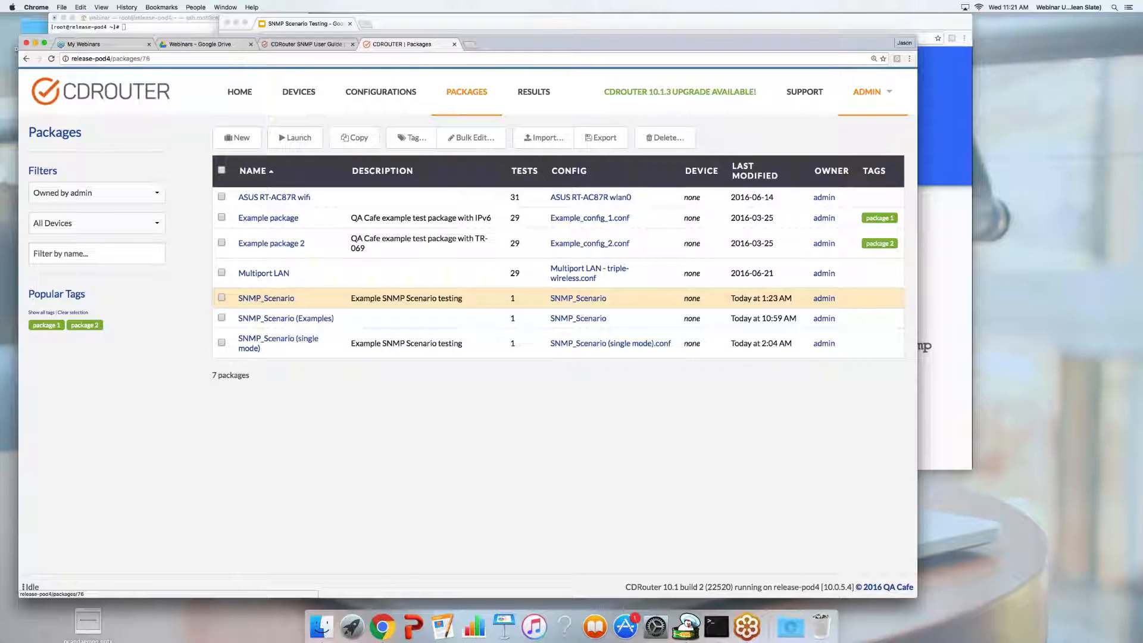
{"action": "left_click", "coordinate": [266, 297]}
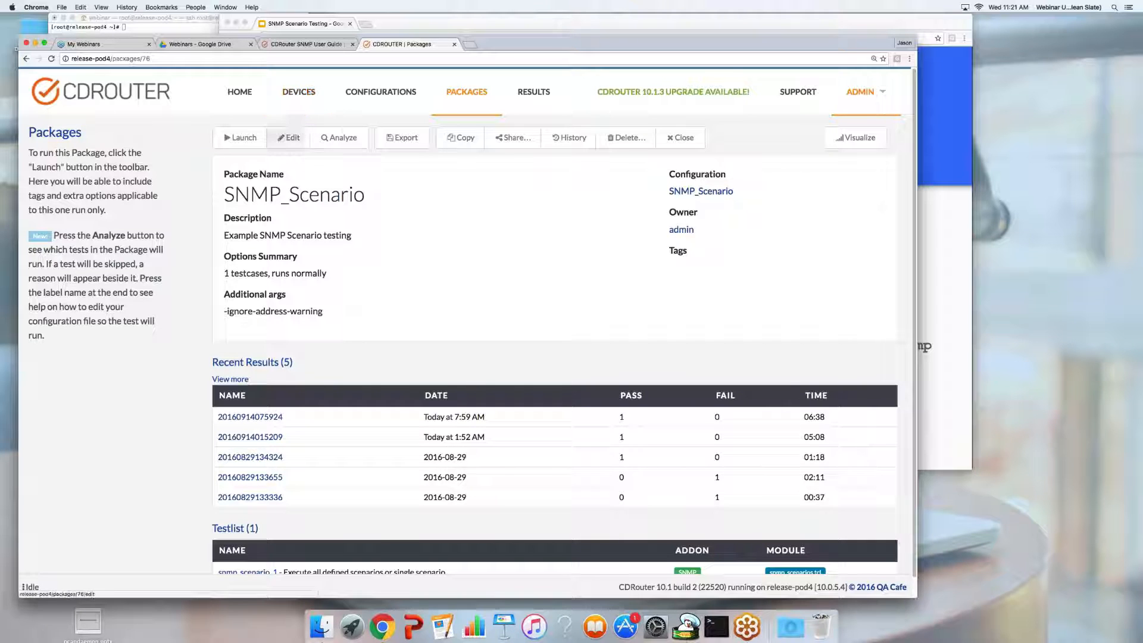
{"action": "left_click", "coordinate": [286, 142]}
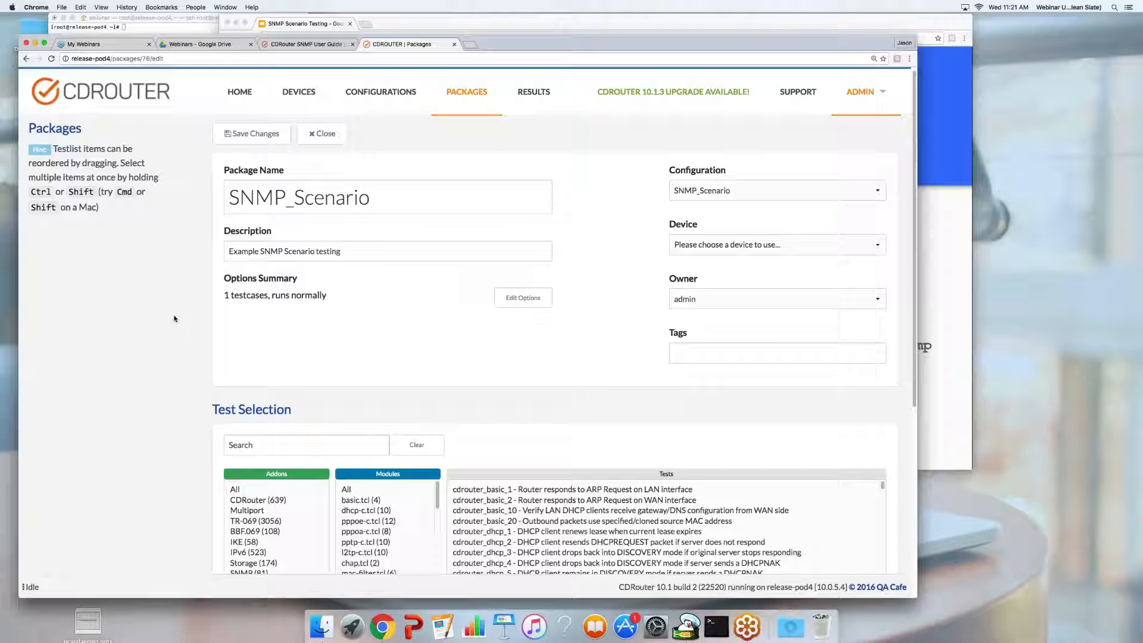
Step: Filter the test selection to the SNMP add-on's snmp_scenarios.tcl module, select snmp_scenario_1 and check the package's testlist
{"action": "scroll", "coordinate": [174, 317], "scroll_direction": "down", "scroll_amount": 1}
{"action": "scroll", "coordinate": [174, 317], "scroll_direction": "down", "scroll_amount": 5}
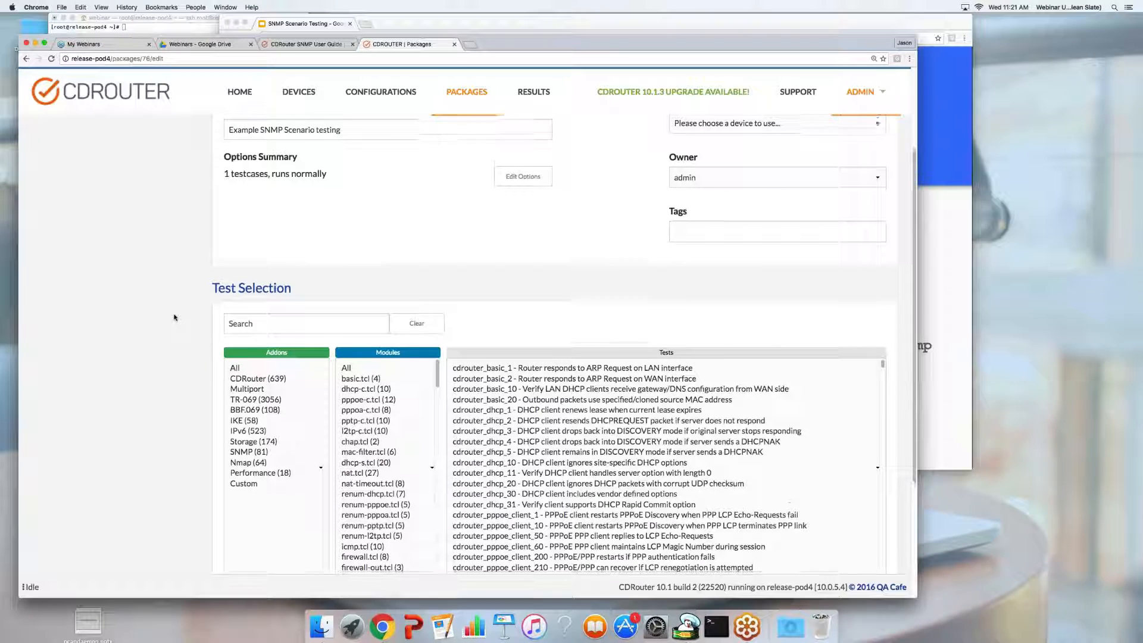
{"action": "scroll", "coordinate": [175, 317], "scroll_direction": "down", "scroll_amount": 3}
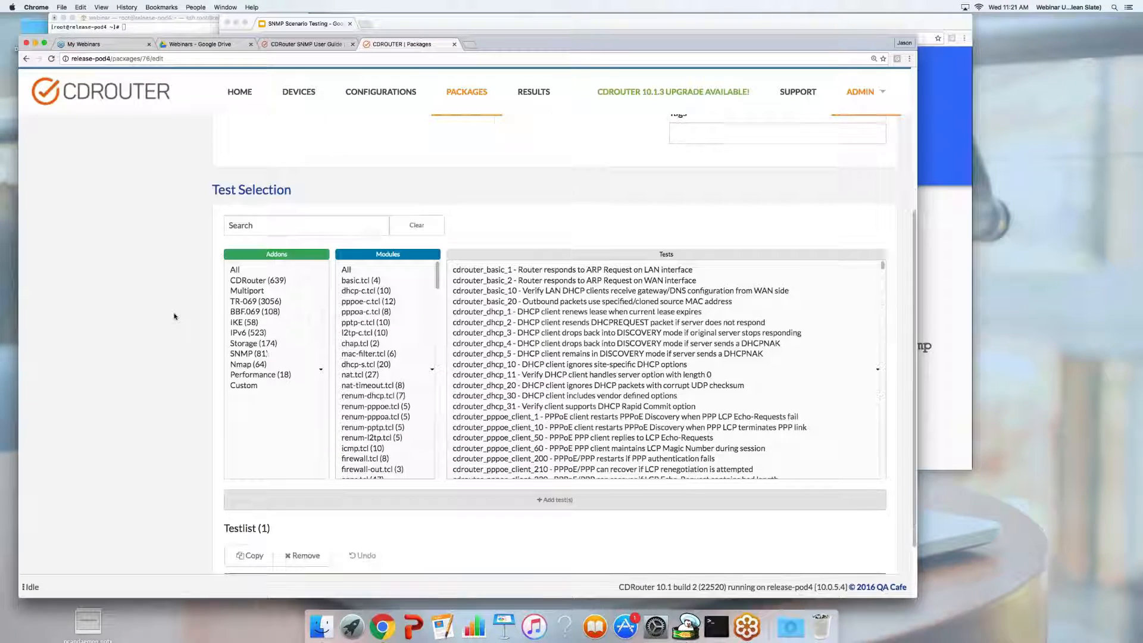
{"action": "left_click", "coordinate": [247, 355]}
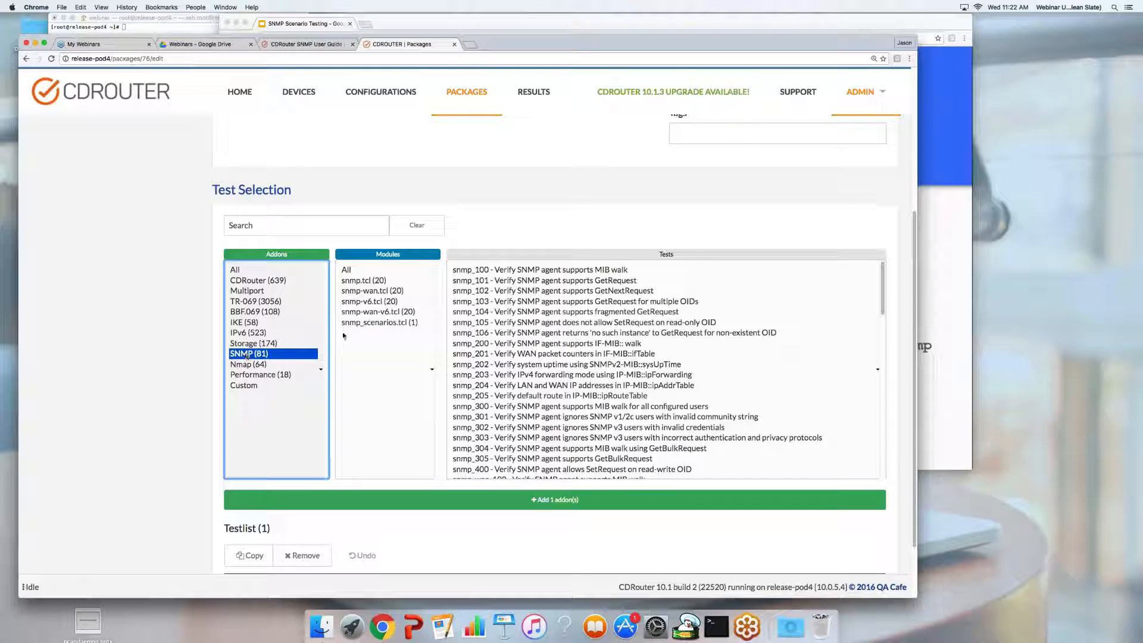
{"action": "left_click", "coordinate": [383, 325]}
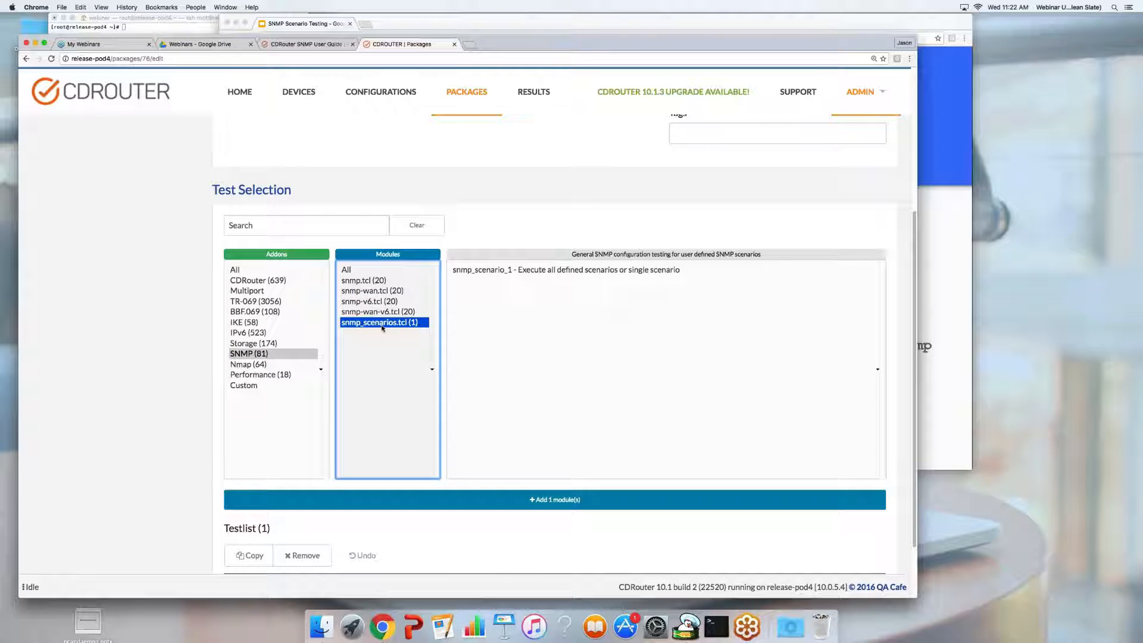
{"action": "left_click", "coordinate": [460, 272]}
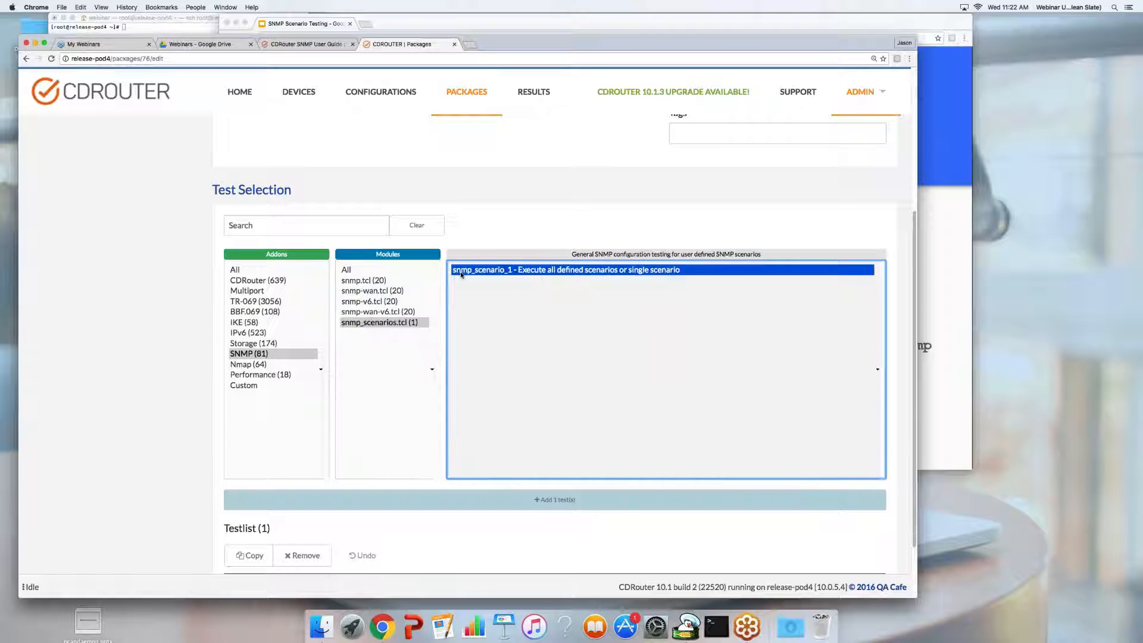
{"action": "scroll", "coordinate": [461, 275], "scroll_direction": "down", "scroll_amount": 1}
{"action": "scroll", "coordinate": [461, 275], "scroll_direction": "down", "scroll_amount": 2}
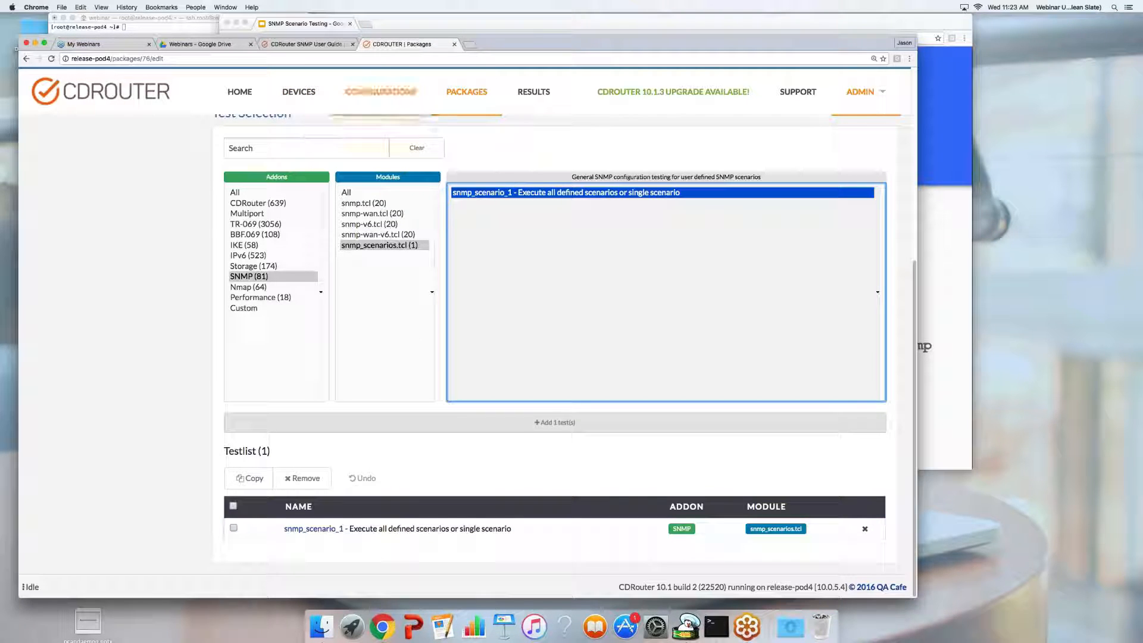
Step: Open the configurations list in a new browser tab, and return to the slides to view those on running scenarios and single mode
{"action": "left_click", "coordinate": [376, 95], "text": "super"}
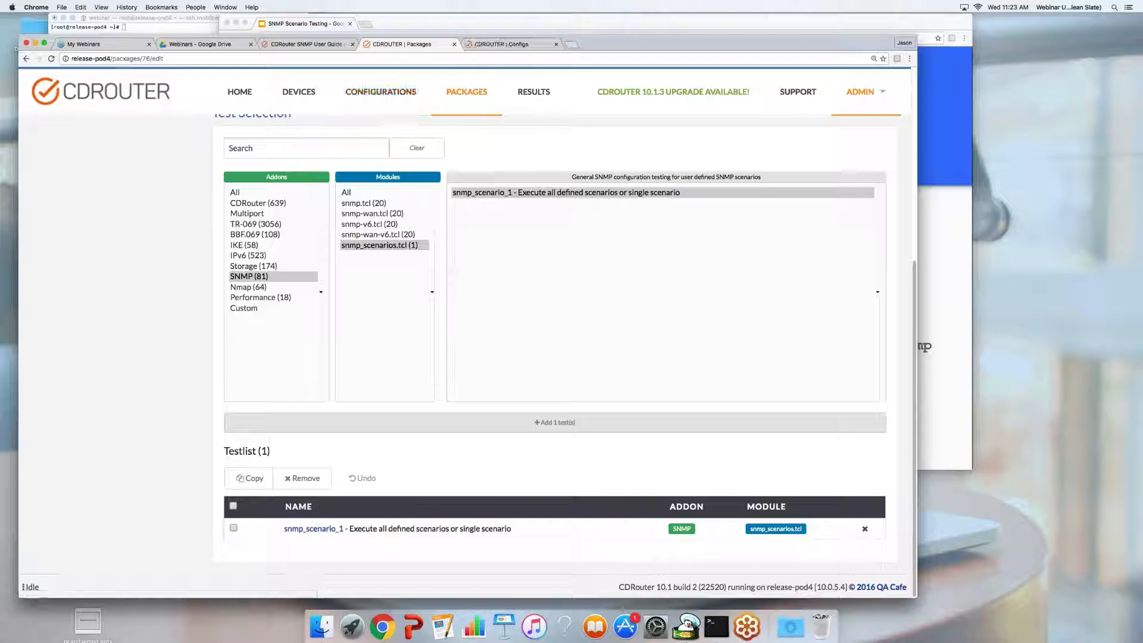
{"action": "left_click", "coordinate": [456, 34]}
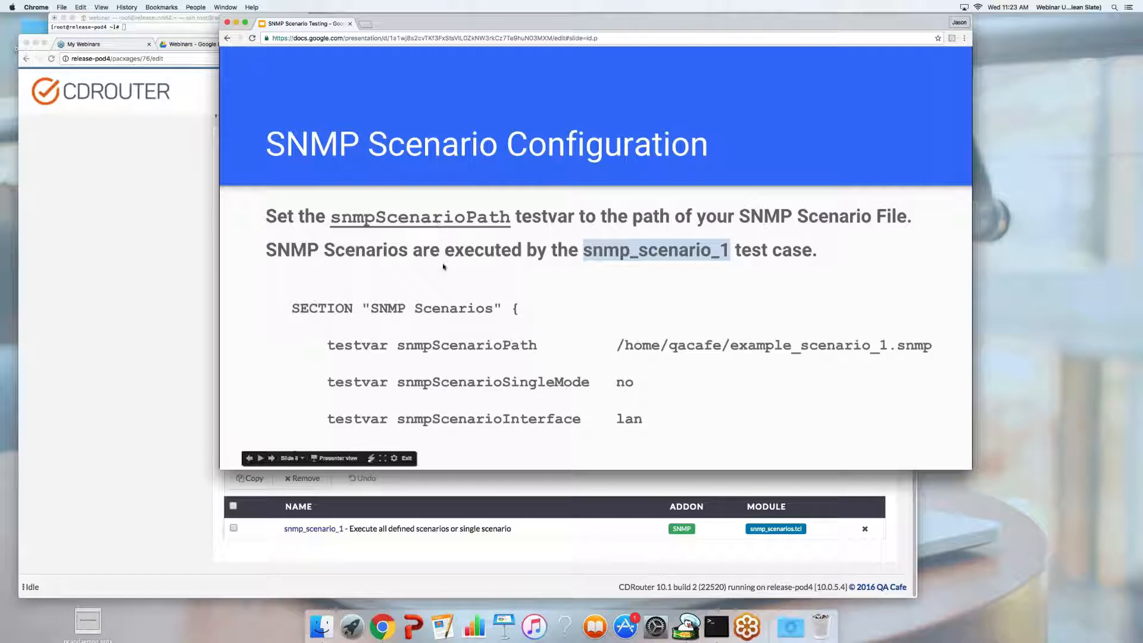
{"action": "left_click", "coordinate": [460, 290]}
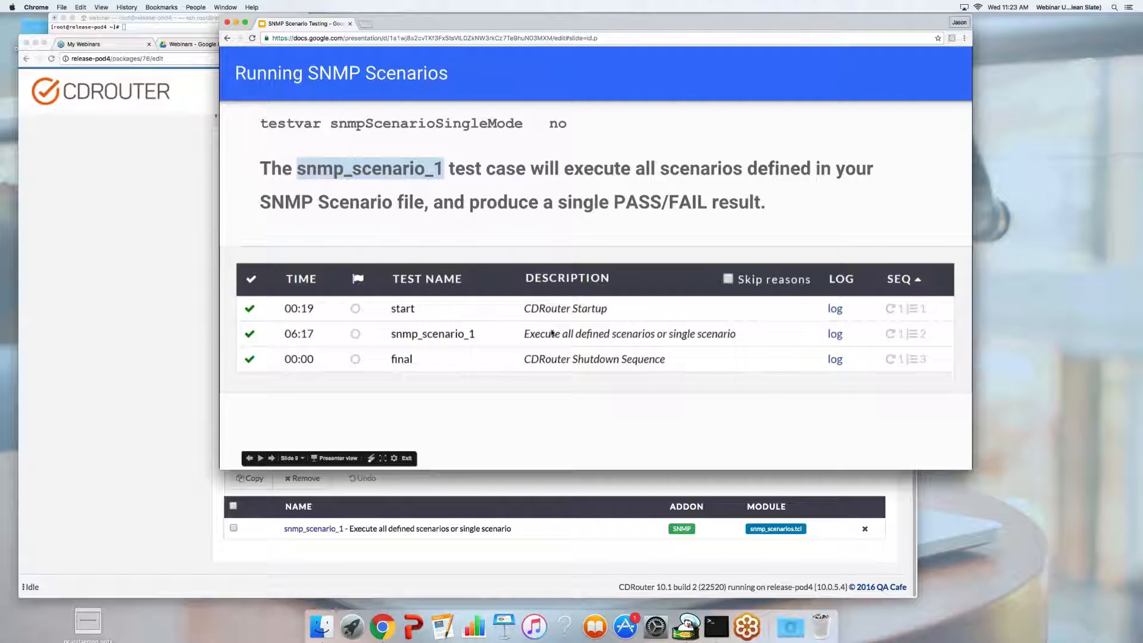
{"action": "key", "text": "Right"}
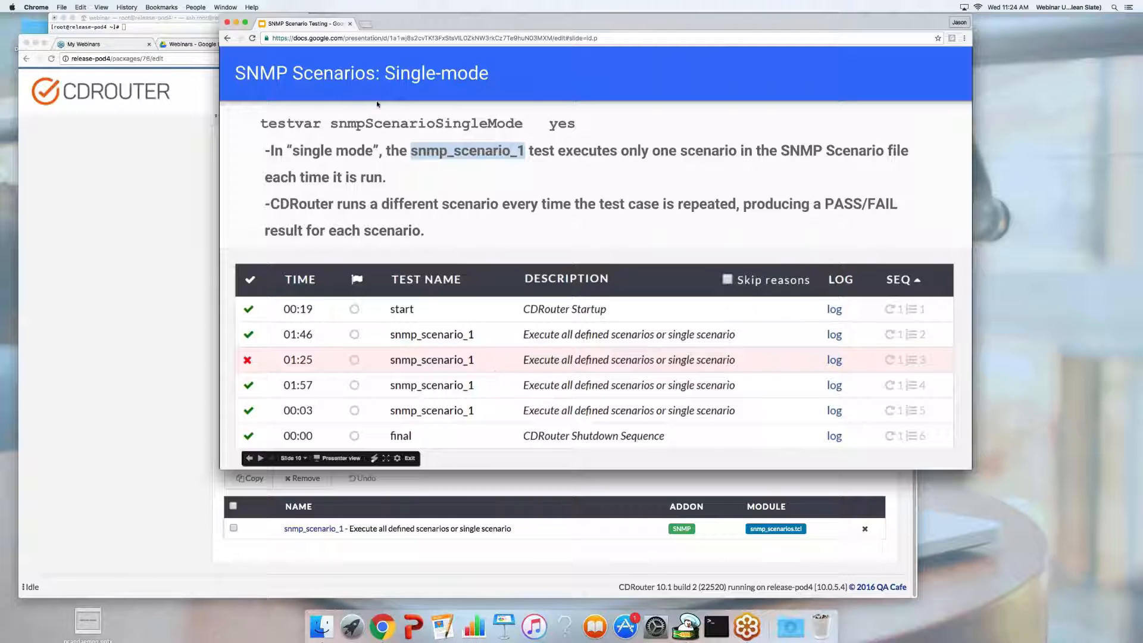
Step: Return to the SNMP_Scenario package editor and set the package options to repeat each test 3 times
{"action": "left_click", "coordinate": [149, 191]}
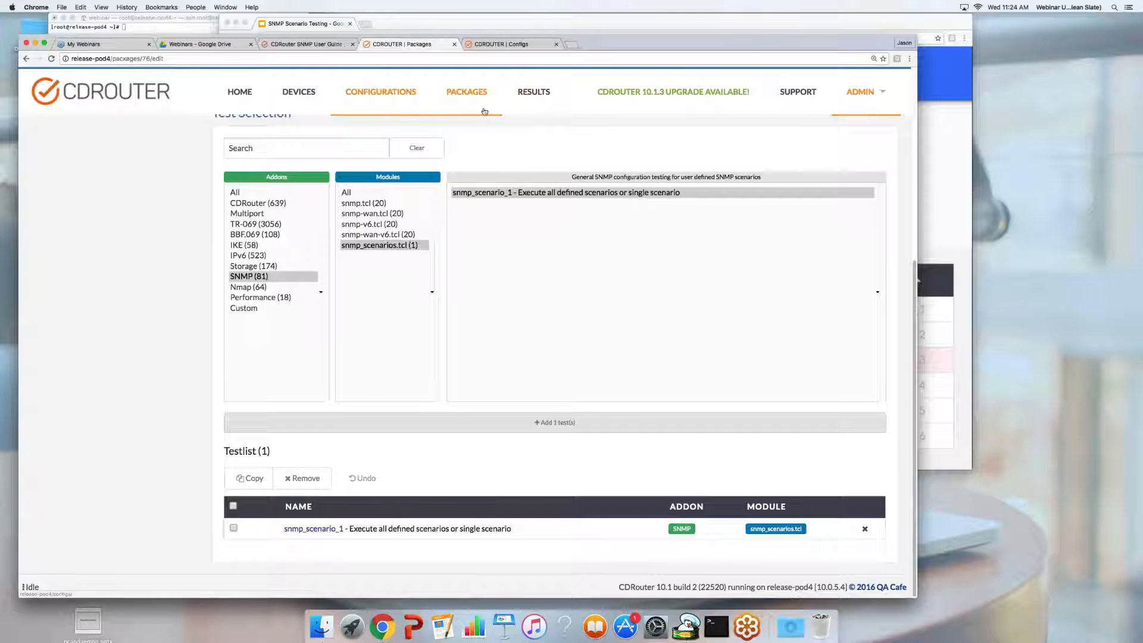
{"action": "scroll", "coordinate": [489, 223], "scroll_direction": "up", "scroll_amount": 5}
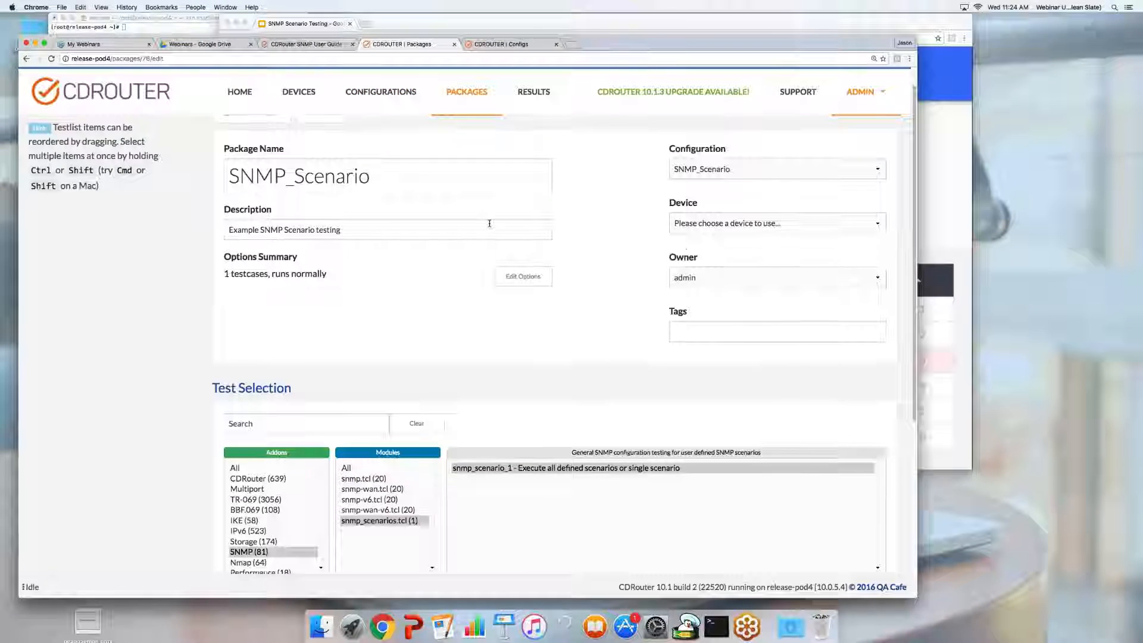
{"action": "left_click", "coordinate": [524, 303]}
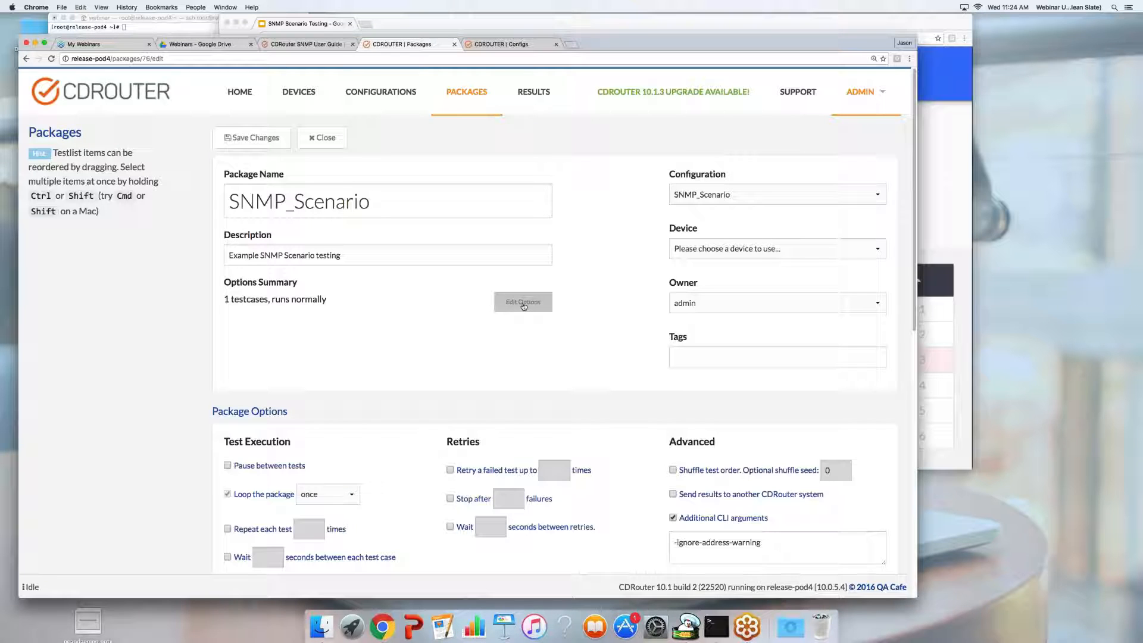
{"action": "scroll", "coordinate": [431, 328], "scroll_direction": "down", "scroll_amount": 3}
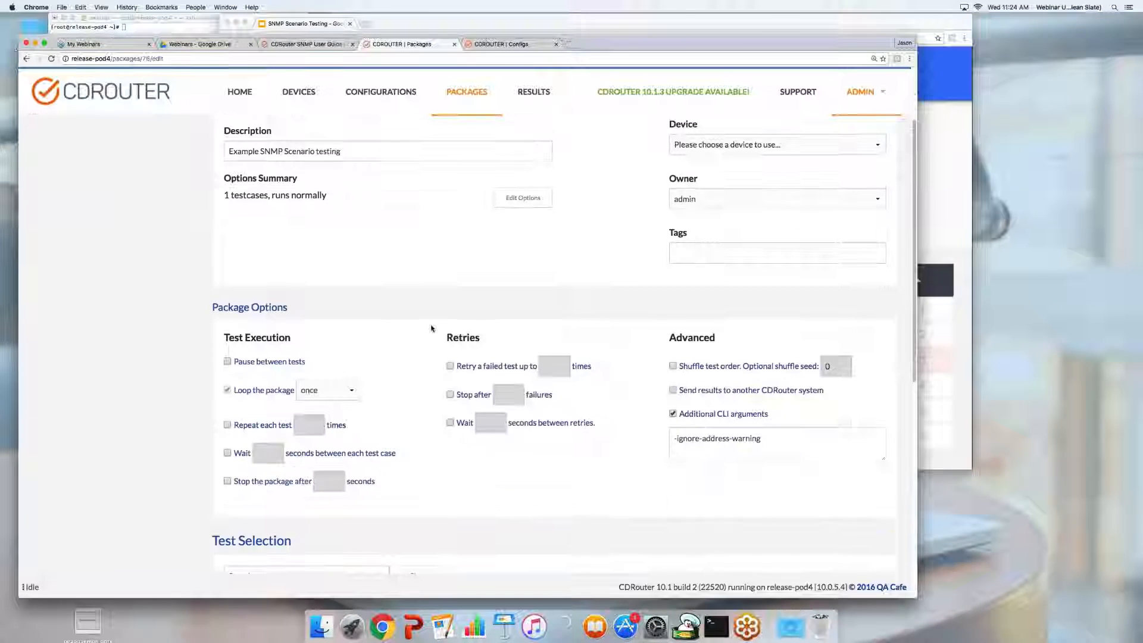
{"action": "left_click", "coordinate": [228, 424]}
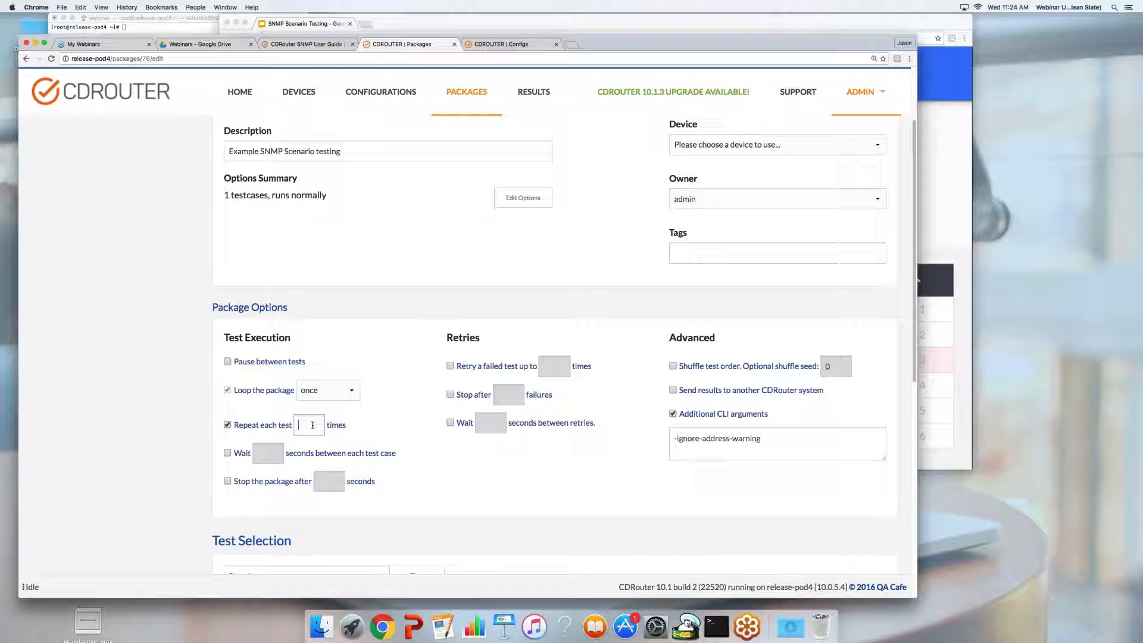
{"action": "type", "text": "3"}
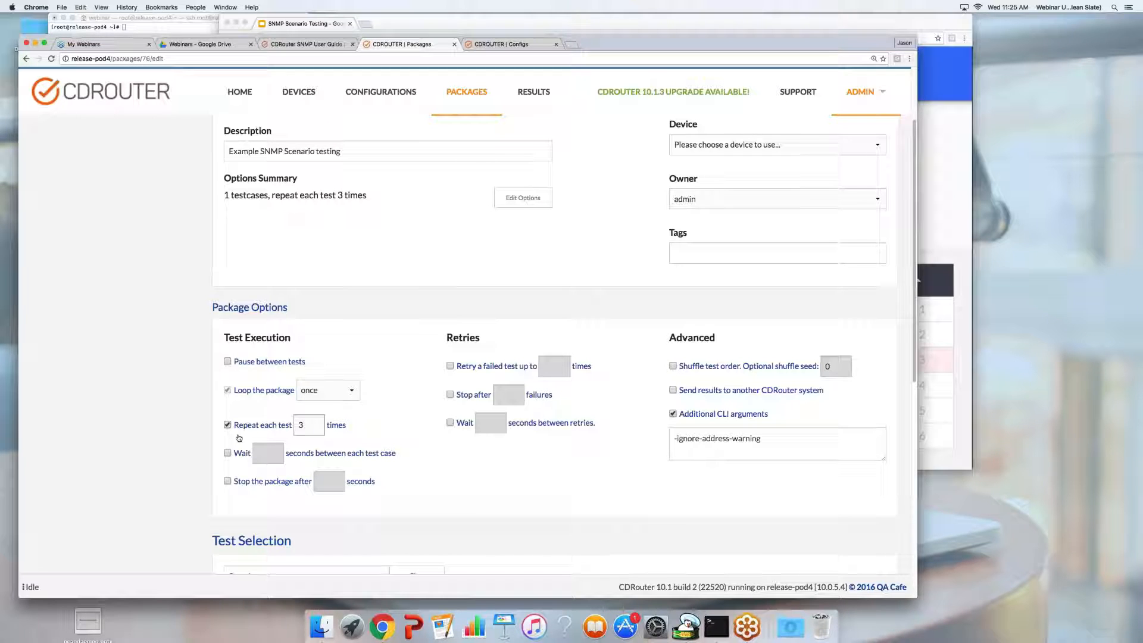
{"action": "scroll", "coordinate": [318, 224], "scroll_direction": "up", "scroll_amount": 3}
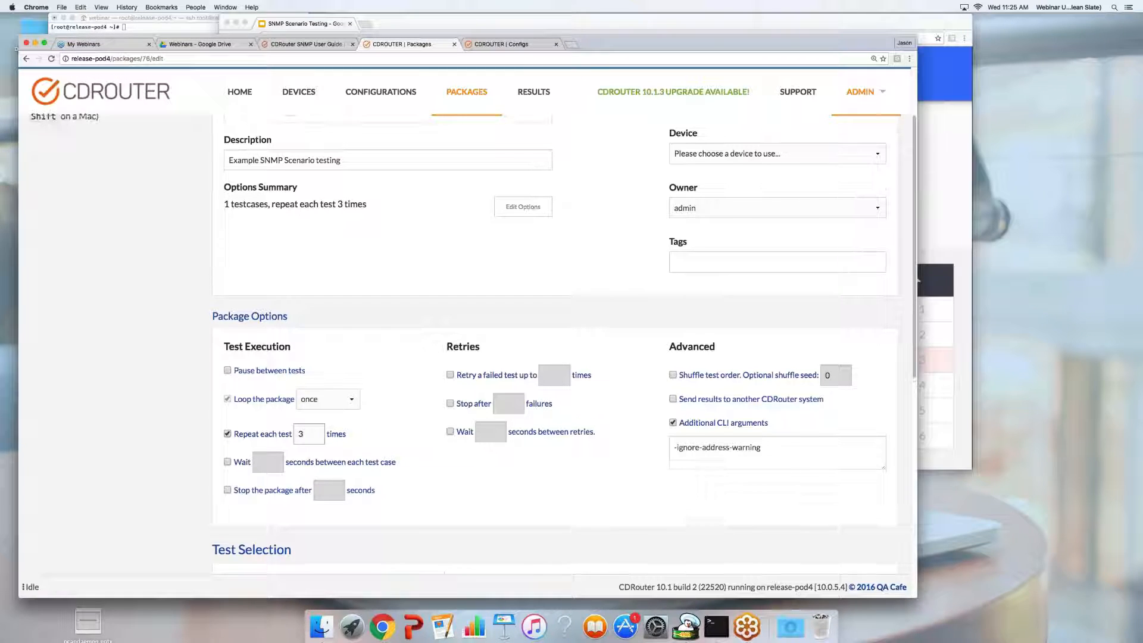
Step: Save the SNMP_Scenario package with its repeat option and bring back the slide on single mode
{"action": "left_click", "coordinate": [251, 137]}
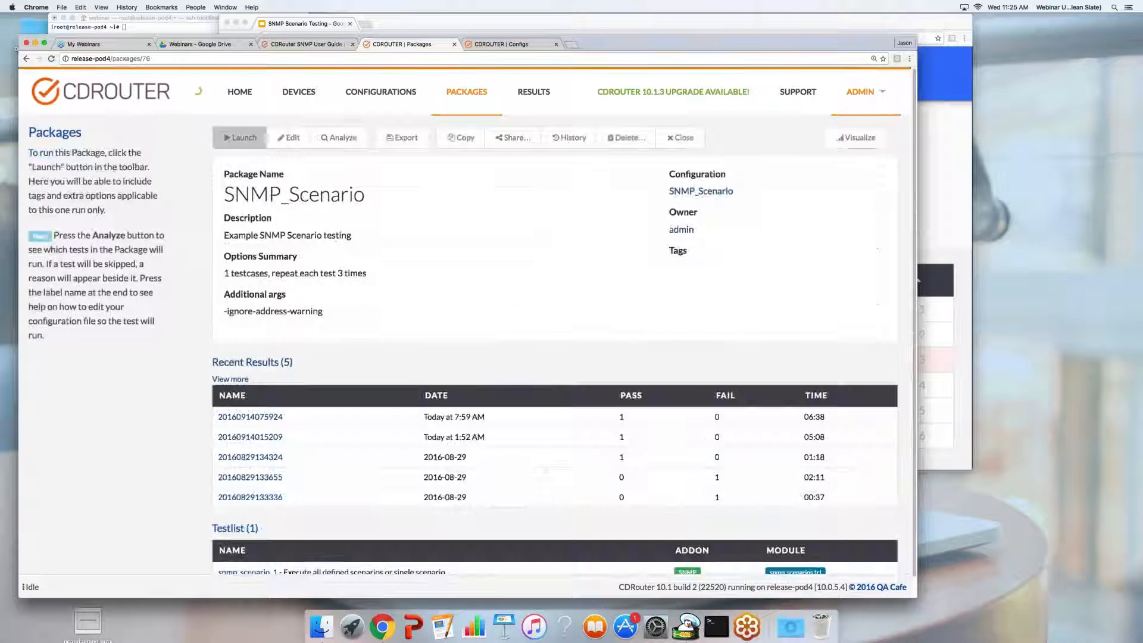
{"action": "left_click", "coordinate": [951, 160]}
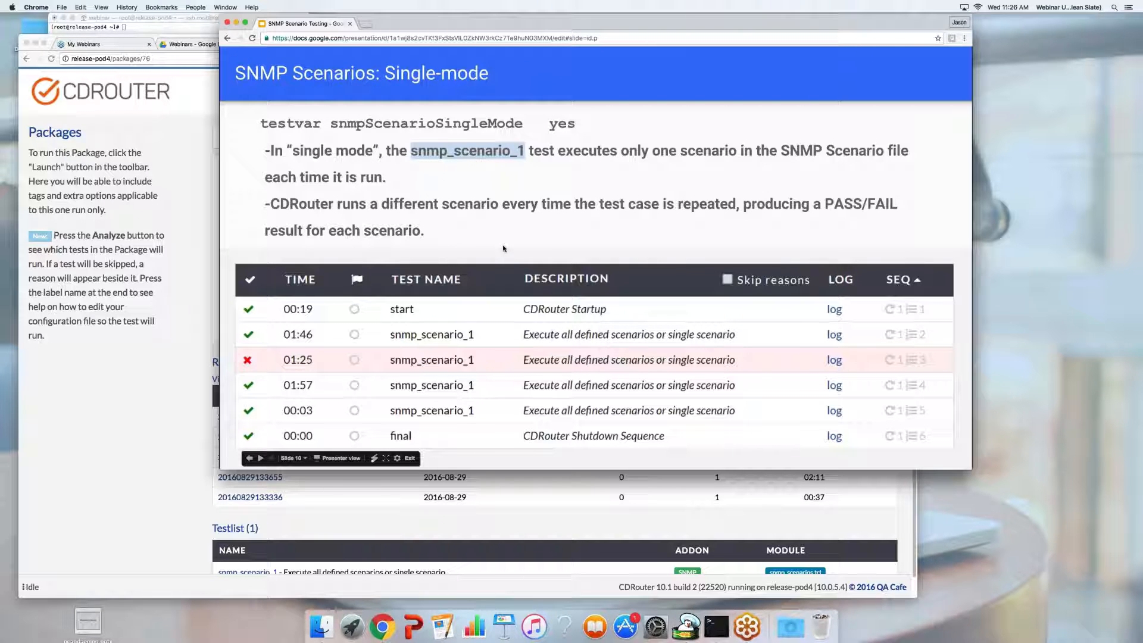
{"action": "left_click", "coordinate": [158, 416]}
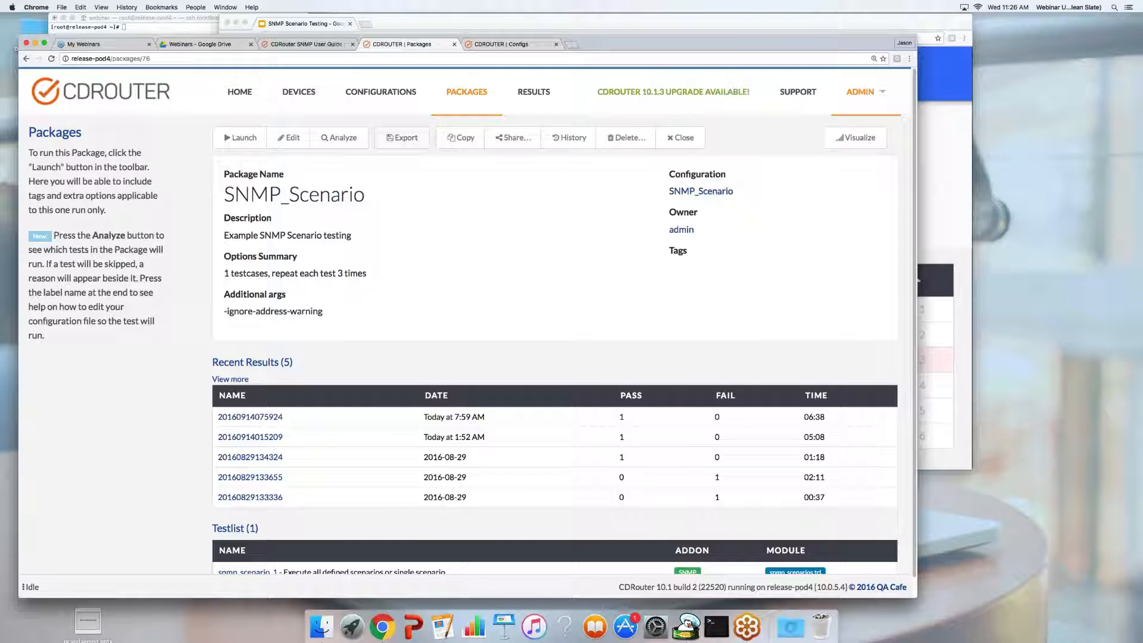
{"action": "left_click", "coordinate": [279, 416]}
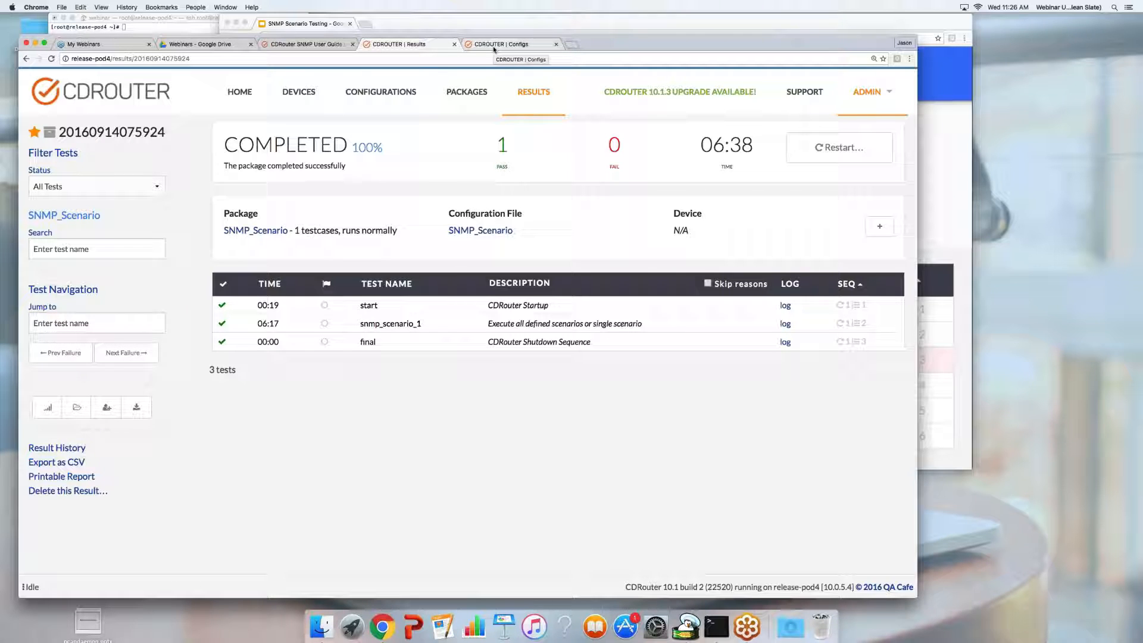
Step: Switch to the terminal session on release-pod4 and enlarge its text for readability
{"action": "left_click", "coordinate": [156, 20]}
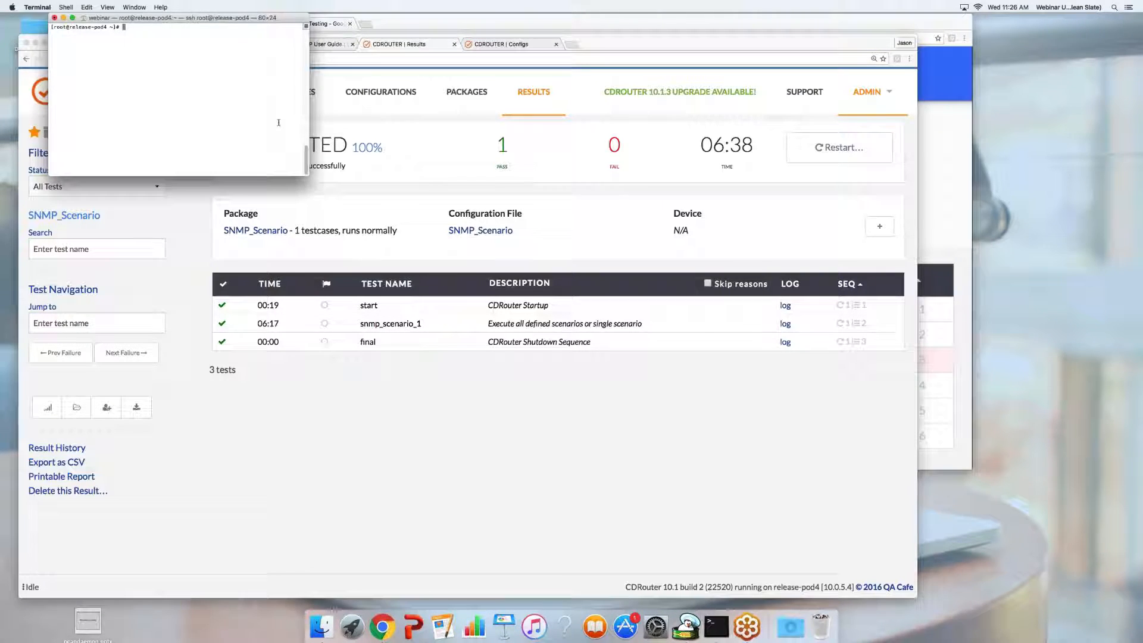
{"action": "key", "text": "super+n"}
{"action": "key", "text": "super+p"}
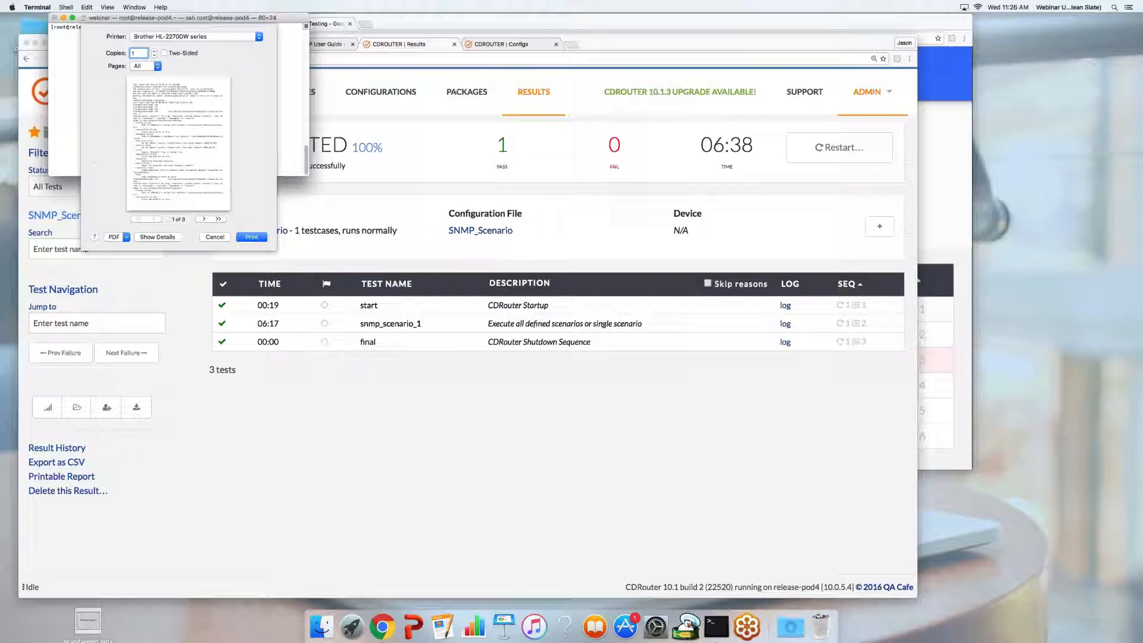
{"action": "key", "text": "Escape"}
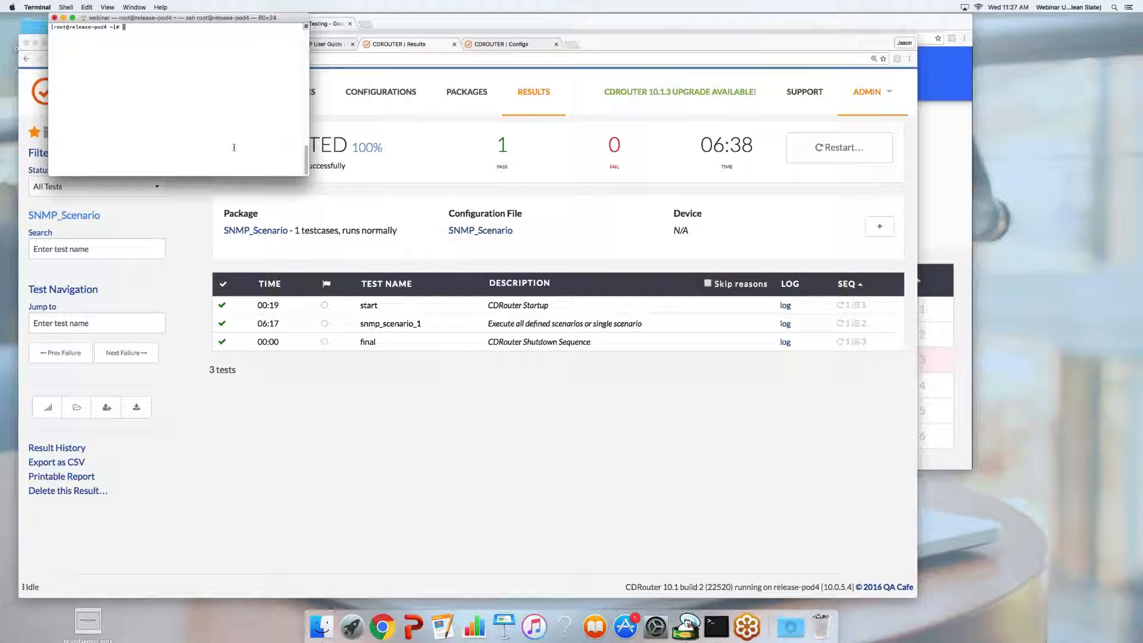
{"action": "key", "text": "super+plus"}
{"action": "key", "text": "super+plus"}
{"action": "key", "text": "super+plus"}
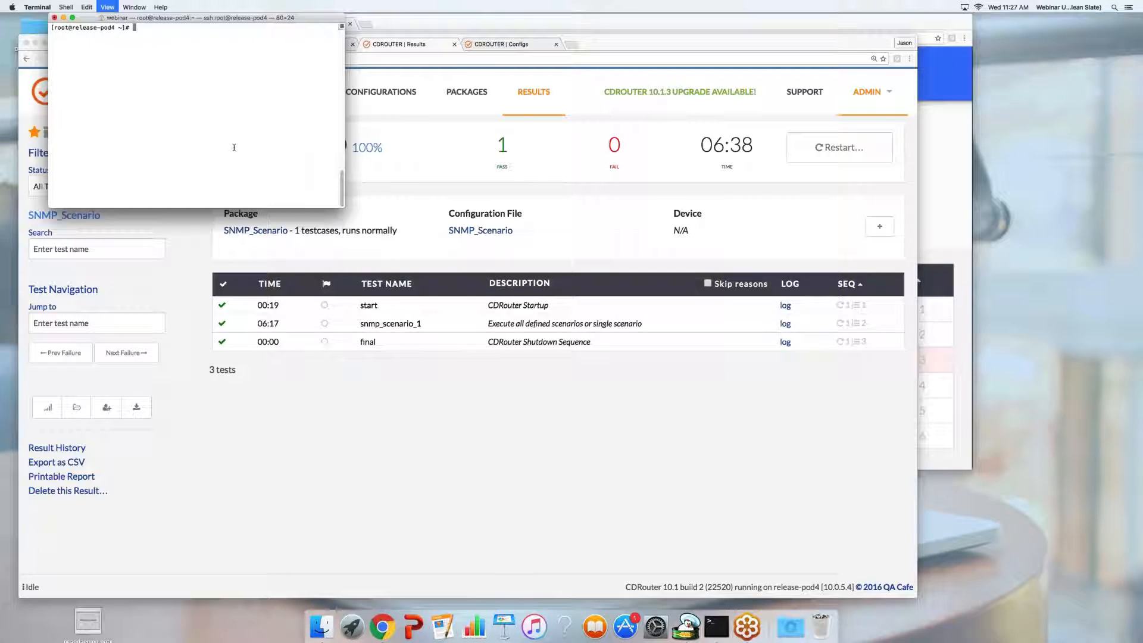
{"action": "key", "text": "super+plus"}
{"action": "key", "text": "super+plus"}
{"action": "key", "text": "super+plus"}
{"action": "key", "text": "super+plus"}
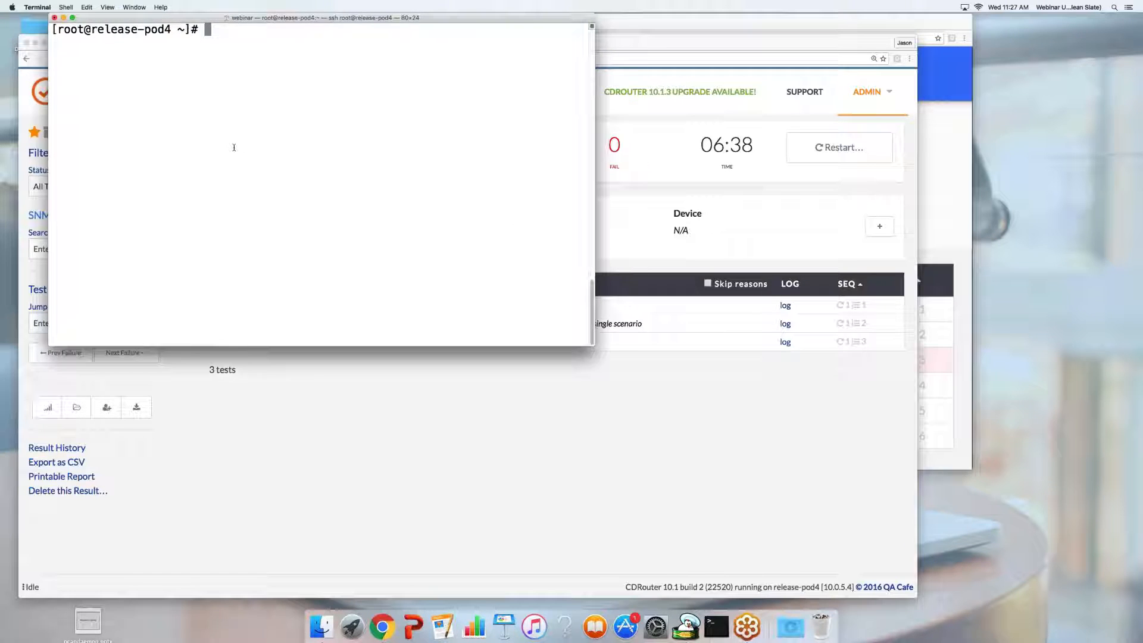
Step: List the files in root's home directory and try to change to /home/qacfe/
{"action": "type", "text": "ls"}
{"action": "key", "text": "Return"}
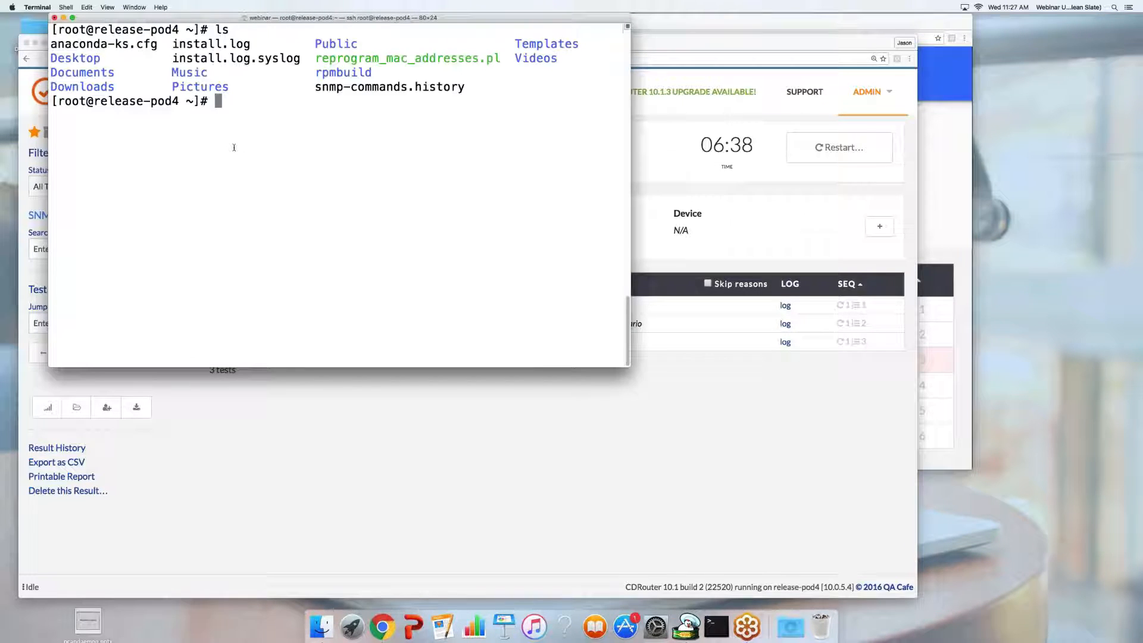
{"action": "type", "text": "c"}
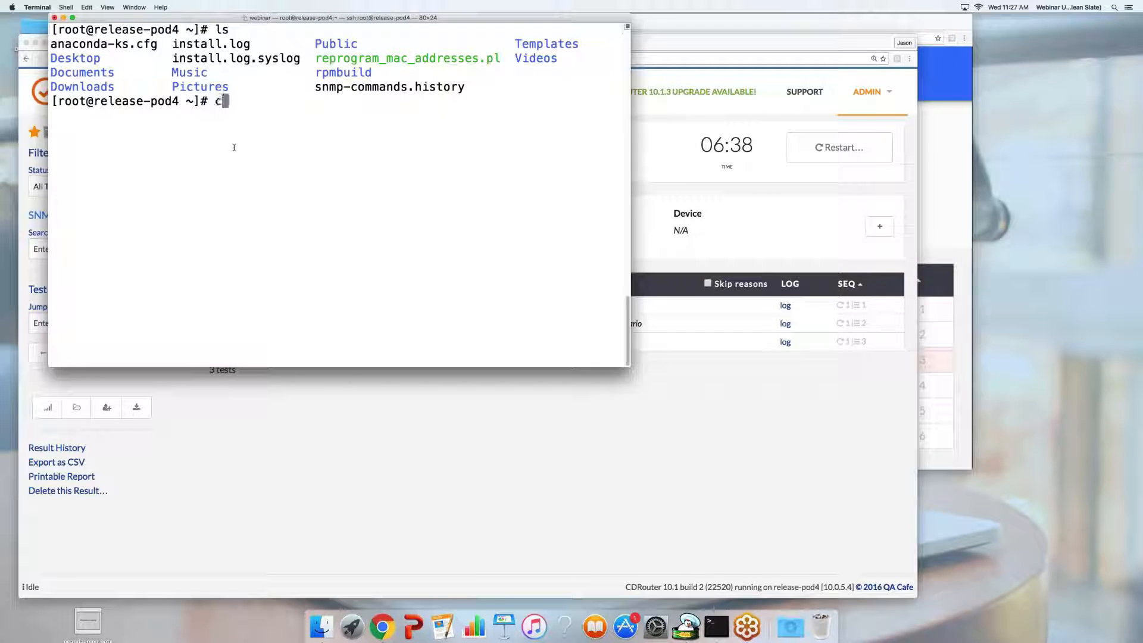
{"action": "type", "text": "d /home"}
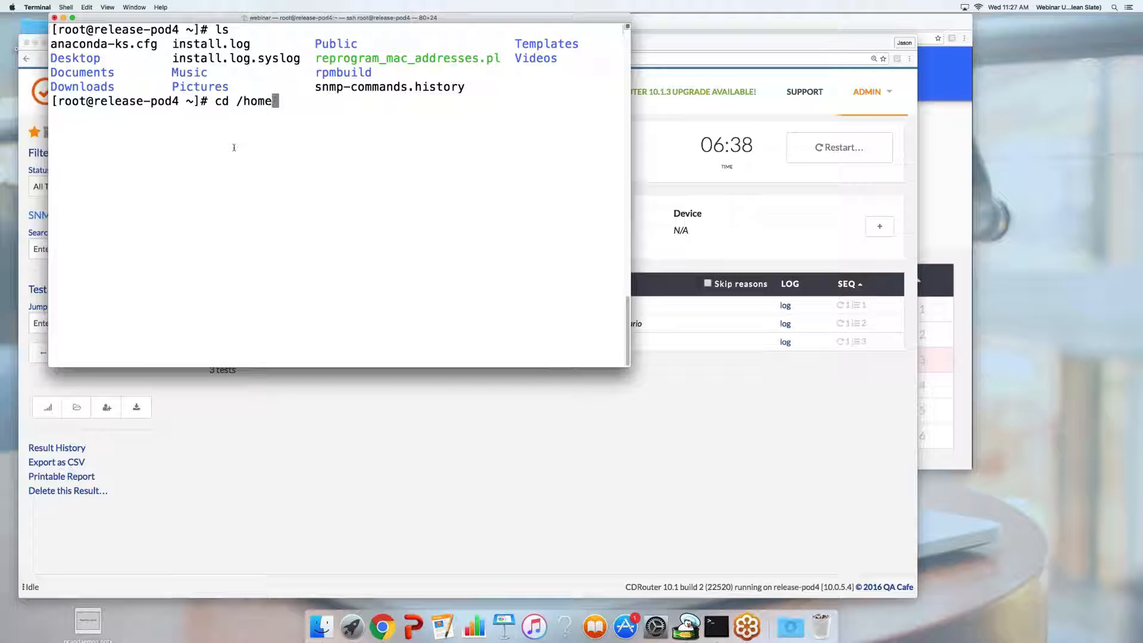
{"action": "type", "text": "/qacfe/s"}
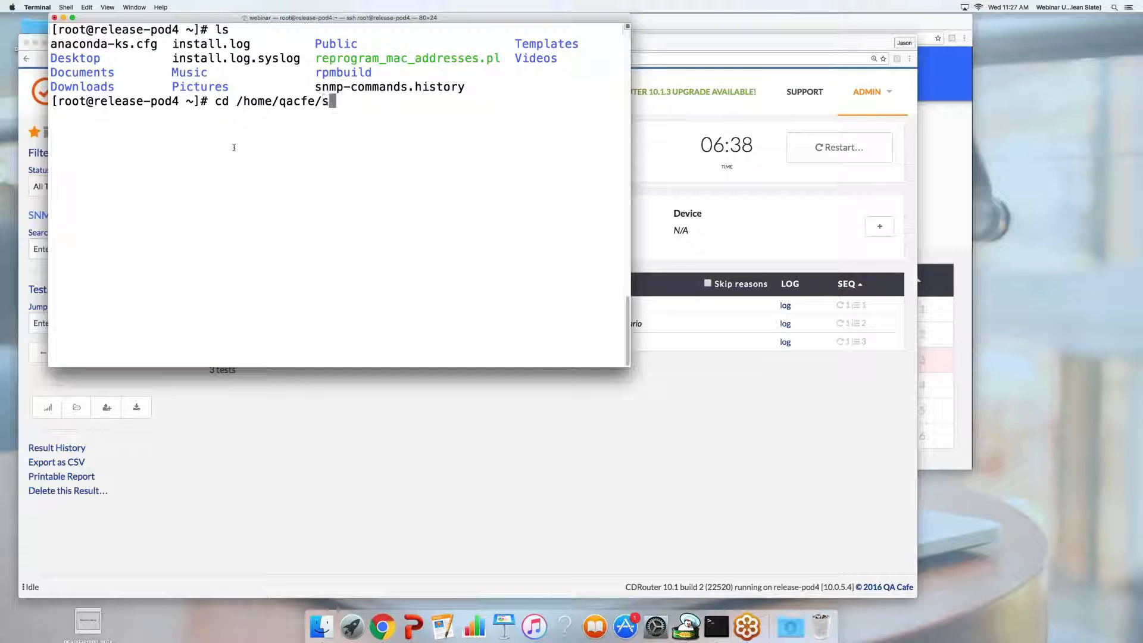
{"action": "key", "text": "BackSpace"}
{"action": "key", "text": "Return"}
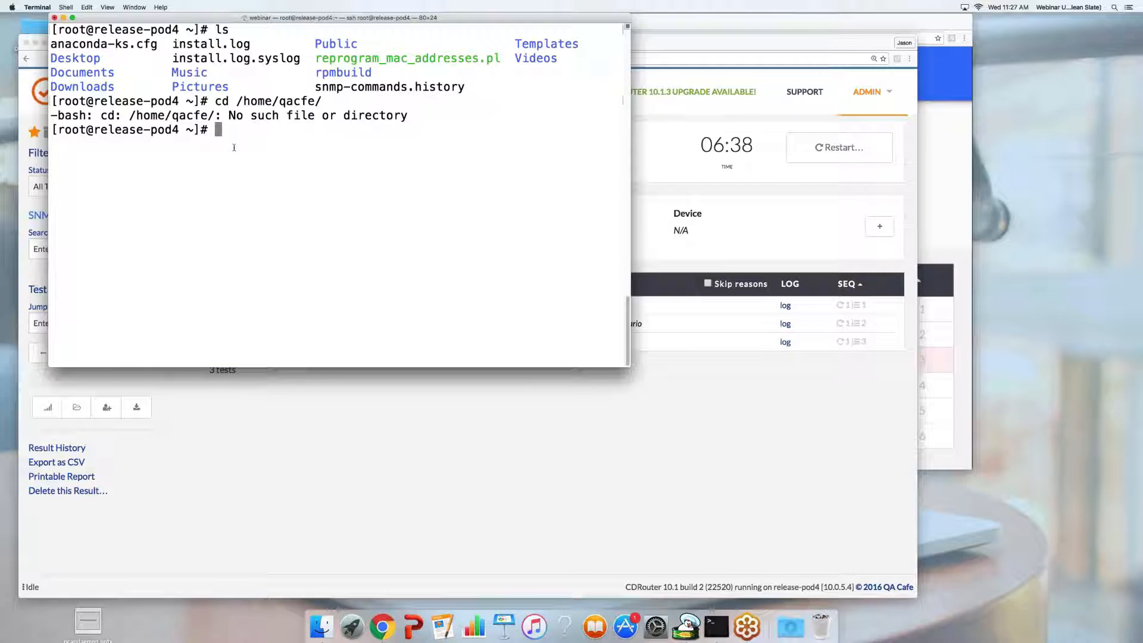
Step: Change the working directory to /home/qacafe/
{"action": "type", "text": "cd /home"}
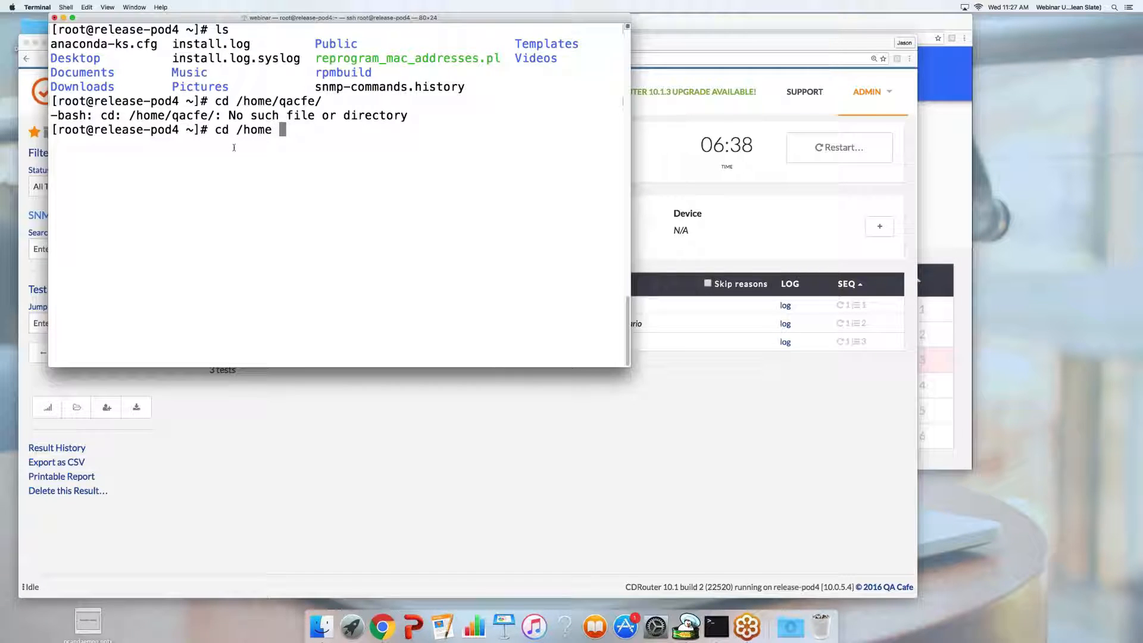
{"action": "key", "text": "BackSpace"}
{"action": "type", "text": "/"}
{"action": "type", "text": "qacafe/"}
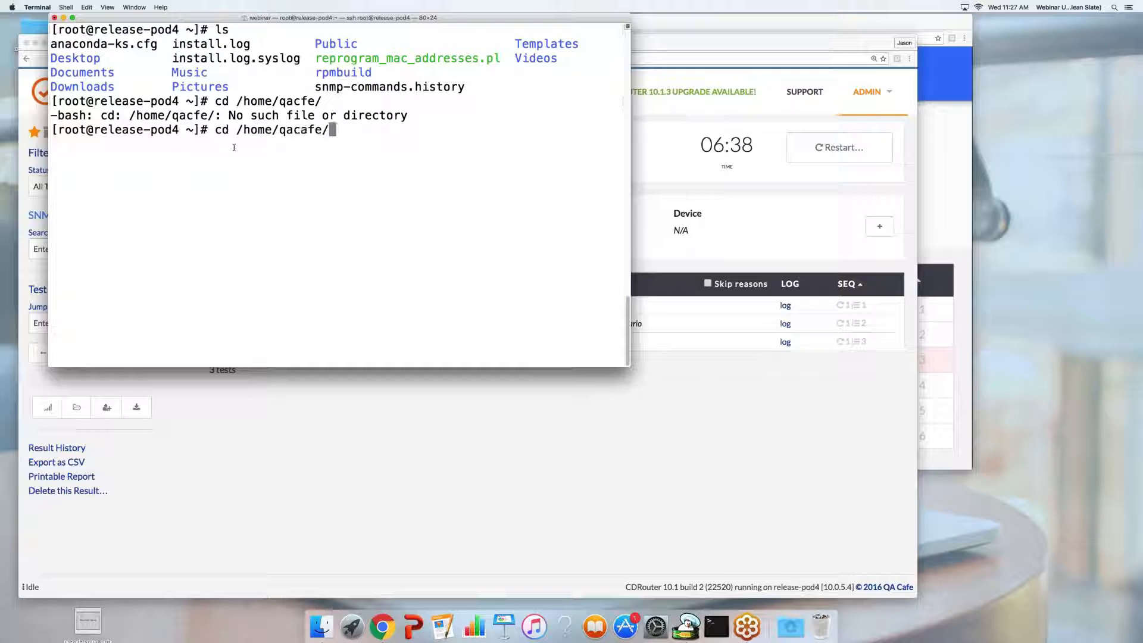
{"action": "key", "text": "Return"}
Step: Display the scenario file example_scenario_1.snmp with the more command
{"action": "type", "text": "more sc"}
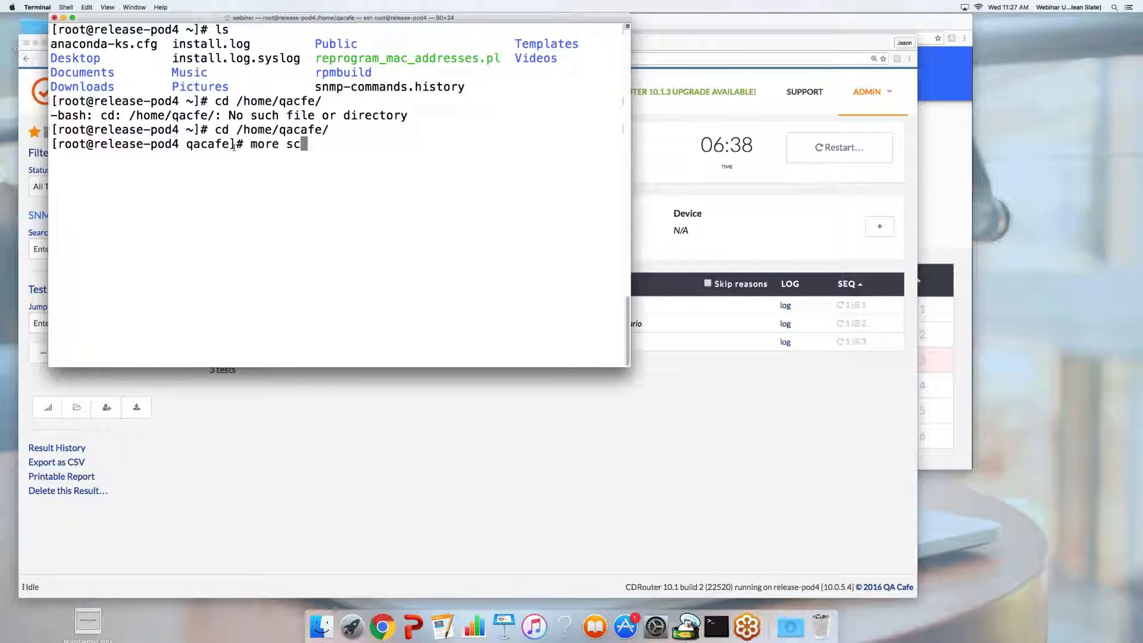
{"action": "key", "text": "BackSpace"}
{"action": "key", "text": "BackSpace"}
{"action": "type", "text": "ex"}
{"action": "key", "text": "Tab"}
{"action": "type", "text": "1"}
{"action": "key", "text": "Return"}
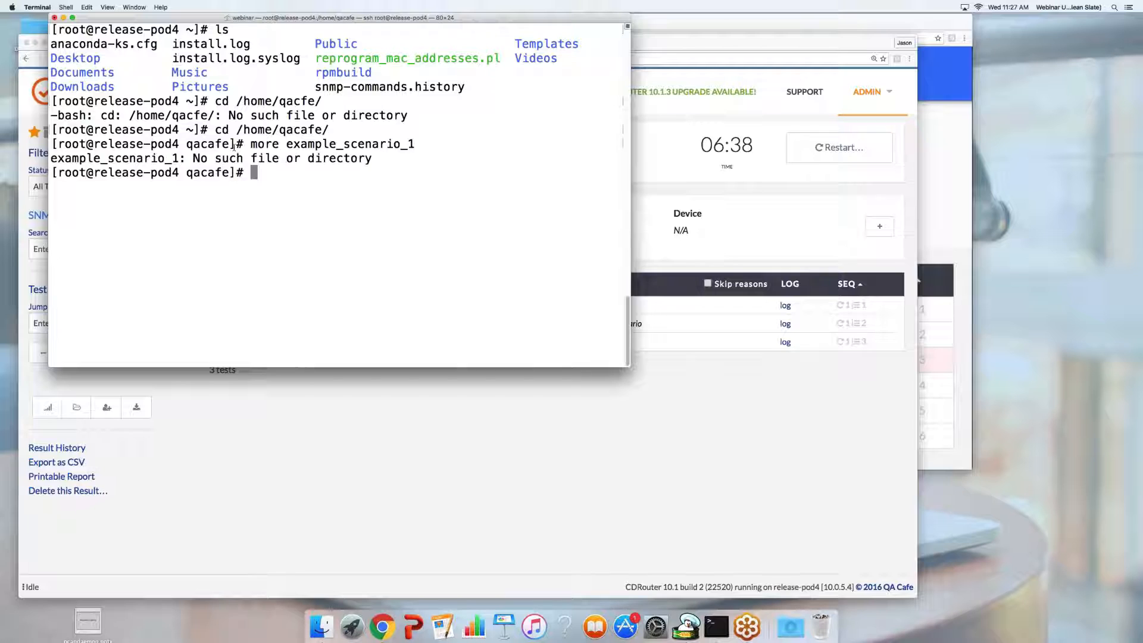
{"action": "key", "text": "Up"}
{"action": "type", "text": ".snmp"}
{"action": "key", "text": "Return"}
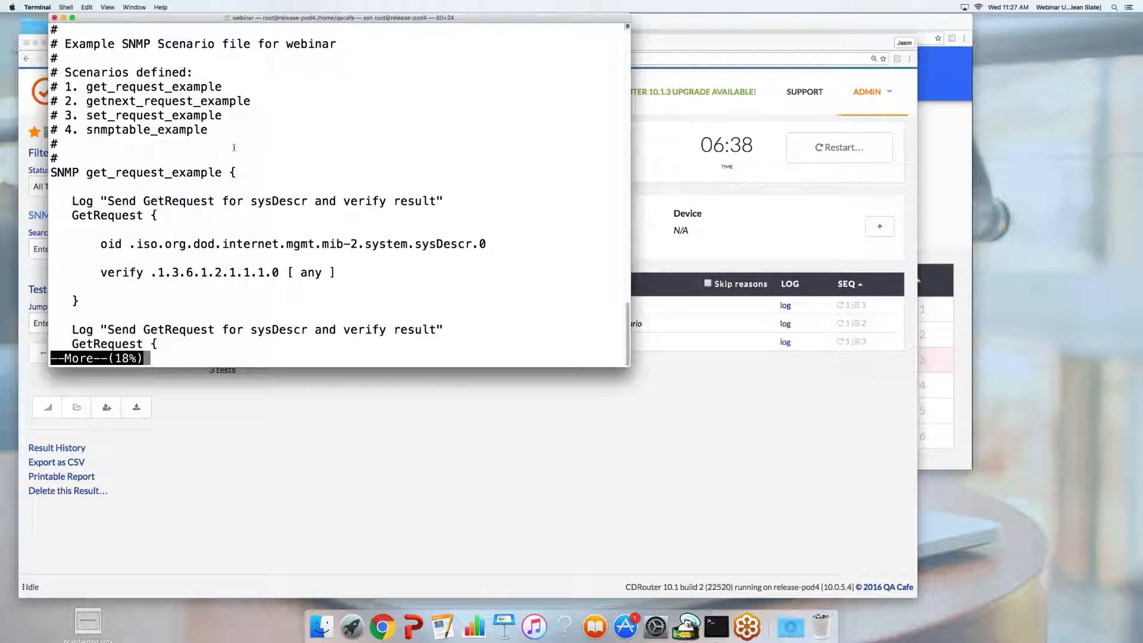
Step: Read through the get_request_example scenario, including its GetRequest OIDs and verify lines
{"action": "key", "text": "Return"}
{"action": "key", "text": "Return"}
{"action": "key", "text": "Return"}
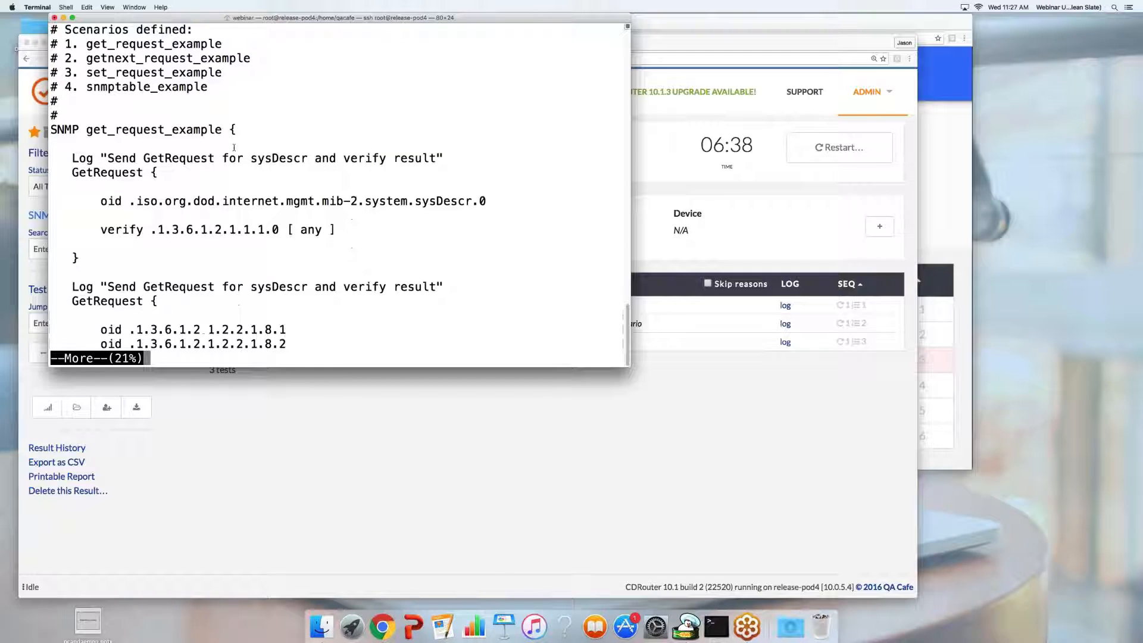
{"action": "key", "text": "Return"}
{"action": "key", "text": "Return"}
{"action": "key", "text": "Return"}
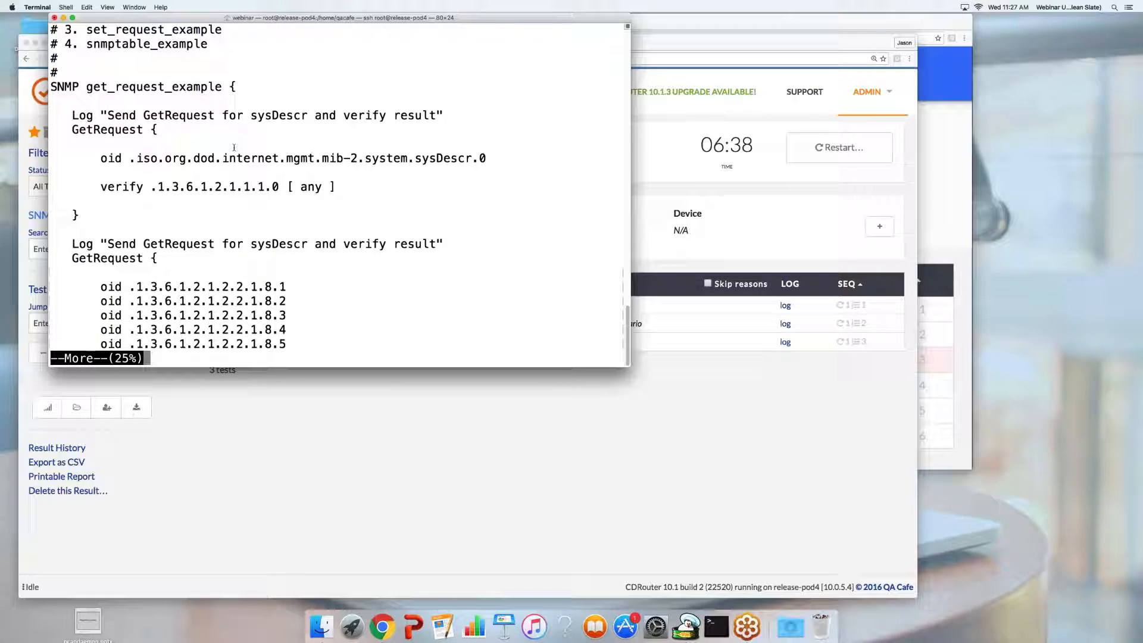
{"action": "key", "text": "Return"}
{"action": "key", "text": "Return"}
{"action": "key", "text": "Return"}
{"action": "key", "text": "Return"}
{"action": "key", "text": "Return"}
{"action": "key", "text": "Return"}
{"action": "key", "text": "Return"}
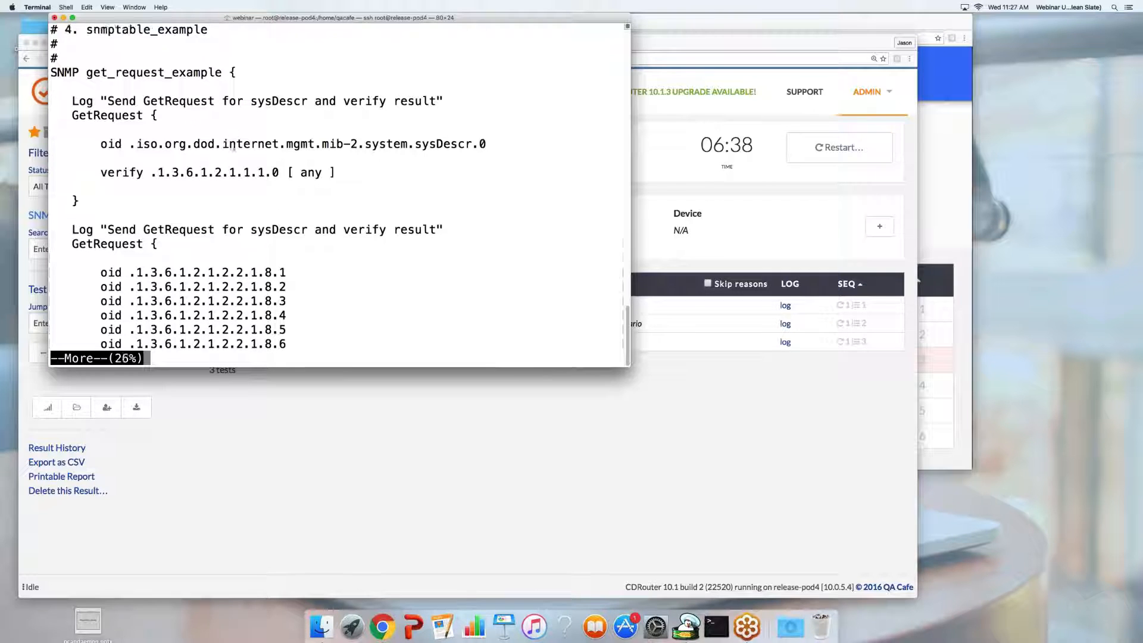
{"action": "key", "text": "Return"}
{"action": "key", "text": "Return"}
{"action": "key", "text": "Return"}
{"action": "key", "text": "Return"}
{"action": "key", "text": "Return"}
{"action": "key", "text": "Return"}
{"action": "key", "text": "Return"}
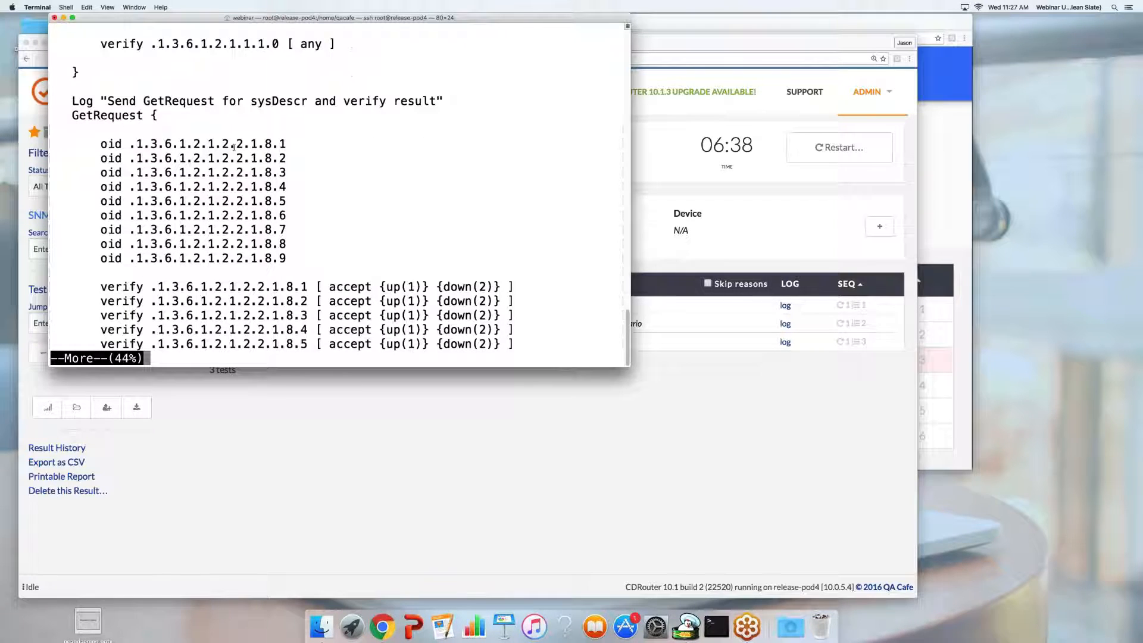
{"action": "key", "text": "Return"}
{"action": "key", "text": "Return"}
{"action": "key", "text": "Return"}
{"action": "key", "text": "Return"}
{"action": "key", "text": "Return"}
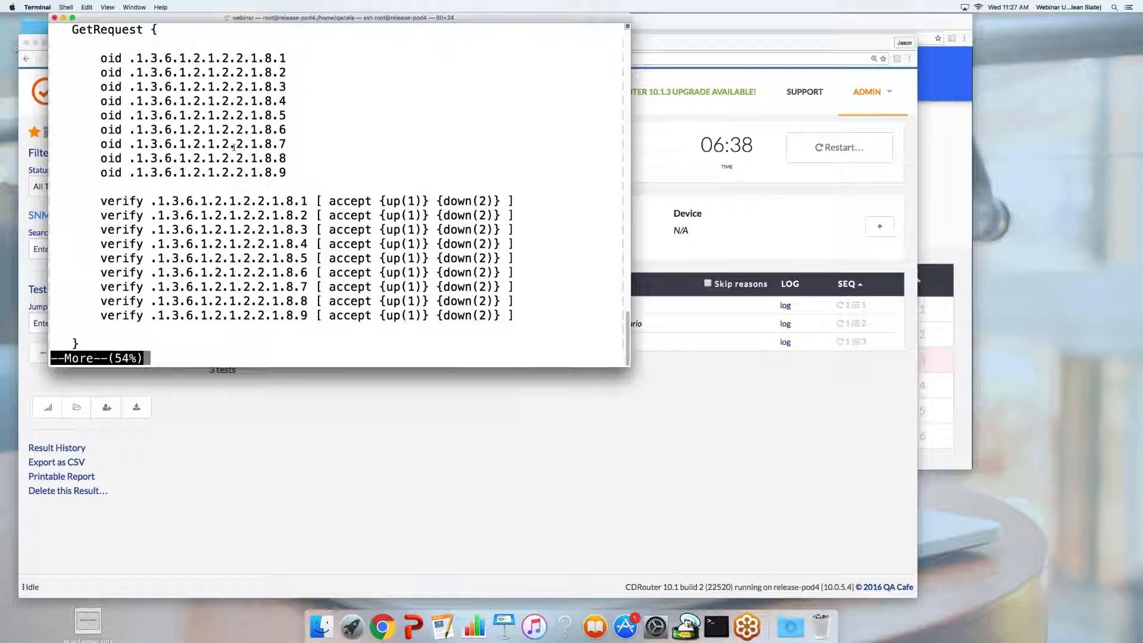
{"action": "key", "text": "Return"}
{"action": "key", "text": "Return"}
{"action": "key", "text": "Return"}
{"action": "key", "text": "Return"}
{"action": "key", "text": "Return"}
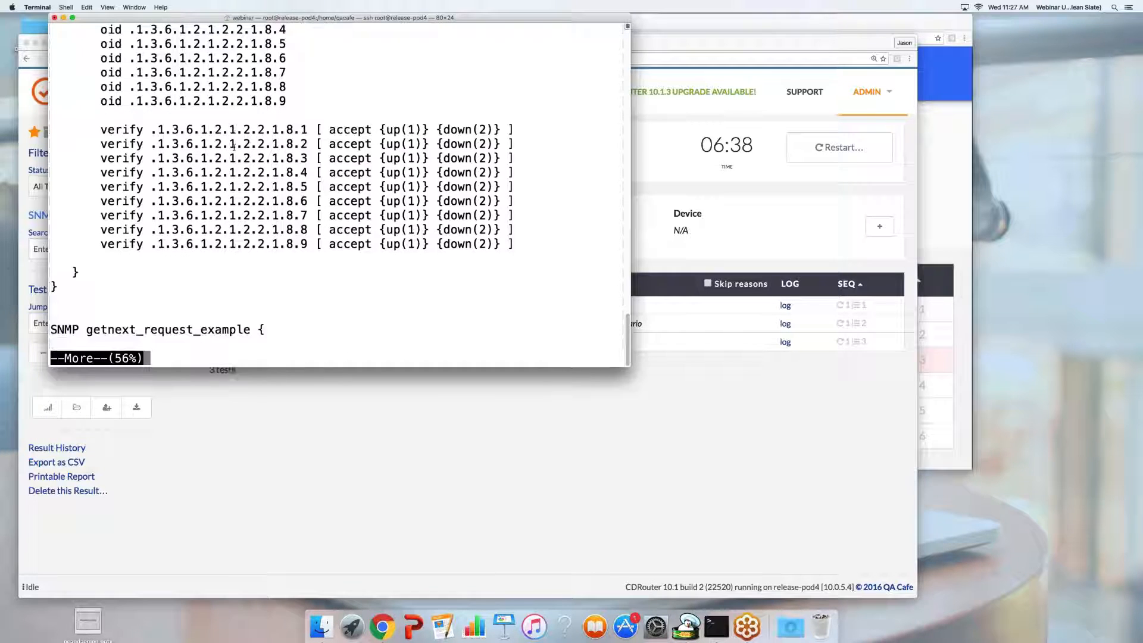
Step: Examine the getnext_request_example scenario with its sysContact, sysName and sysLocation OIDs and verify lines
{"action": "key", "text": "Return"}
{"action": "key", "text": "Return"}
{"action": "key", "text": "Return"}
{"action": "key", "text": "Return"}
{"action": "key", "text": "Return"}
{"action": "key", "text": "Return"}
{"action": "key", "text": "Return"}
{"action": "key", "text": "Return"}
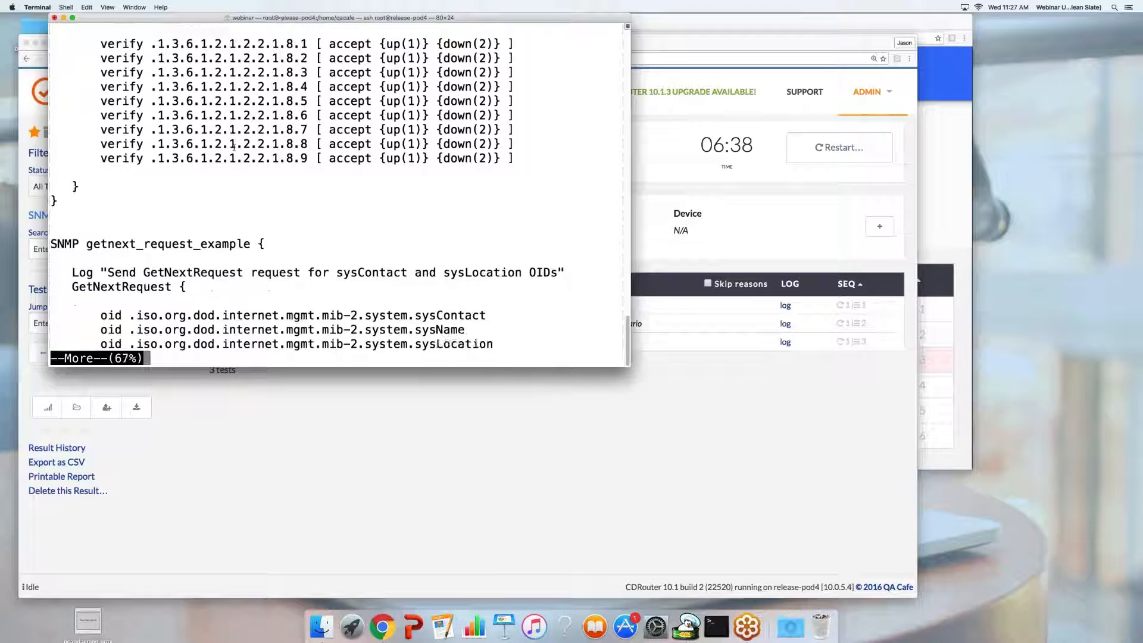
{"action": "key", "text": "Return"}
{"action": "key", "text": "Return"}
{"action": "key", "text": "Return"}
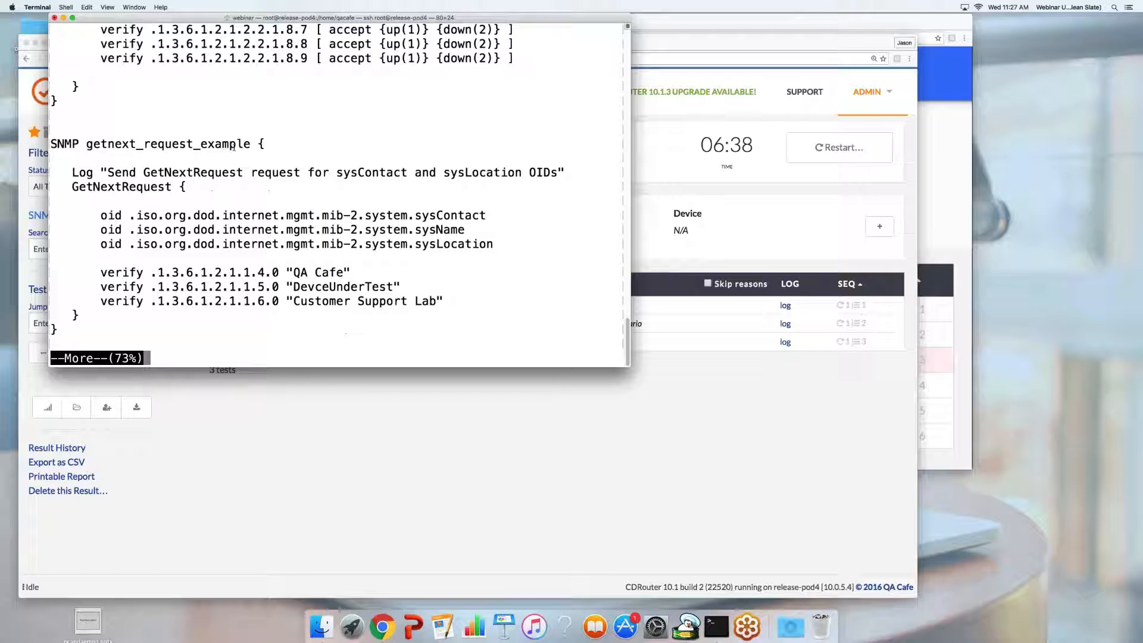
Step: Advance to the set_request_example scenario and examine its SetRequest, Delay and GetRequest blocks
{"action": "key", "text": "Return"}
{"action": "key", "text": "Return"}
{"action": "key", "text": "Return"}
{"action": "key", "text": "Return"}
{"action": "key", "text": "Return"}
{"action": "key", "text": "Return"}
{"action": "key", "text": "Return"}
{"action": "key", "text": "Return"}
{"action": "key", "text": "Return"}
{"action": "key", "text": "Return"}
{"action": "key", "text": "Return"}
{"action": "key", "text": "Return"}
{"action": "key", "text": "Return"}
{"action": "key", "text": "Return"}
{"action": "key", "text": "Return"}
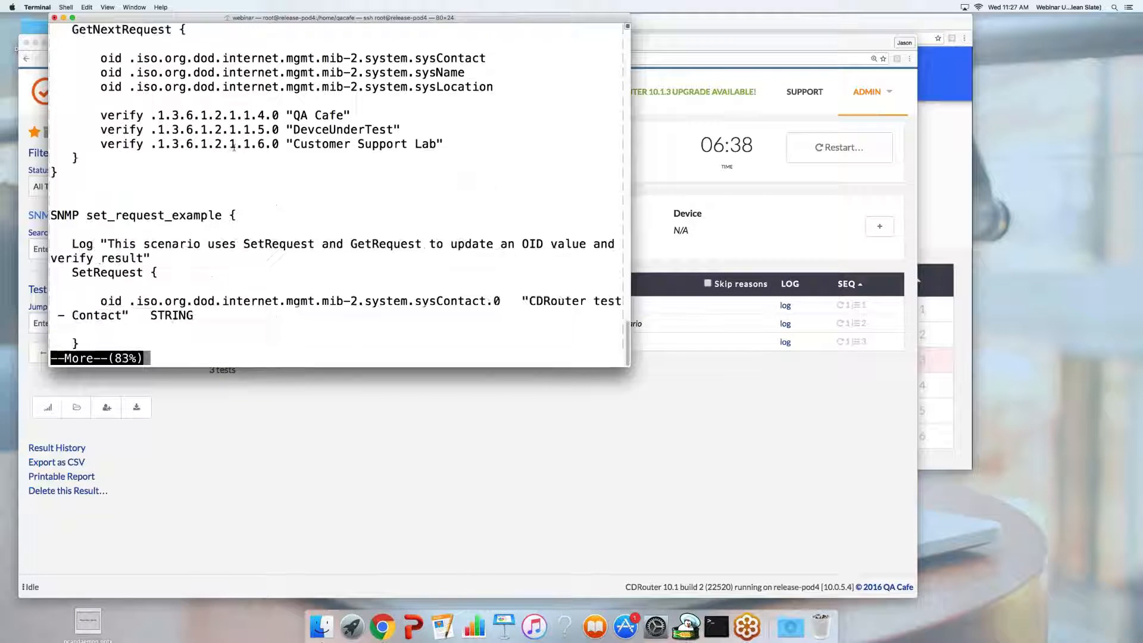
{"action": "key", "text": "Return"}
{"action": "key", "text": "Return"}
{"action": "key", "text": "Return"}
{"action": "key", "text": "Return"}
{"action": "key", "text": "Return"}
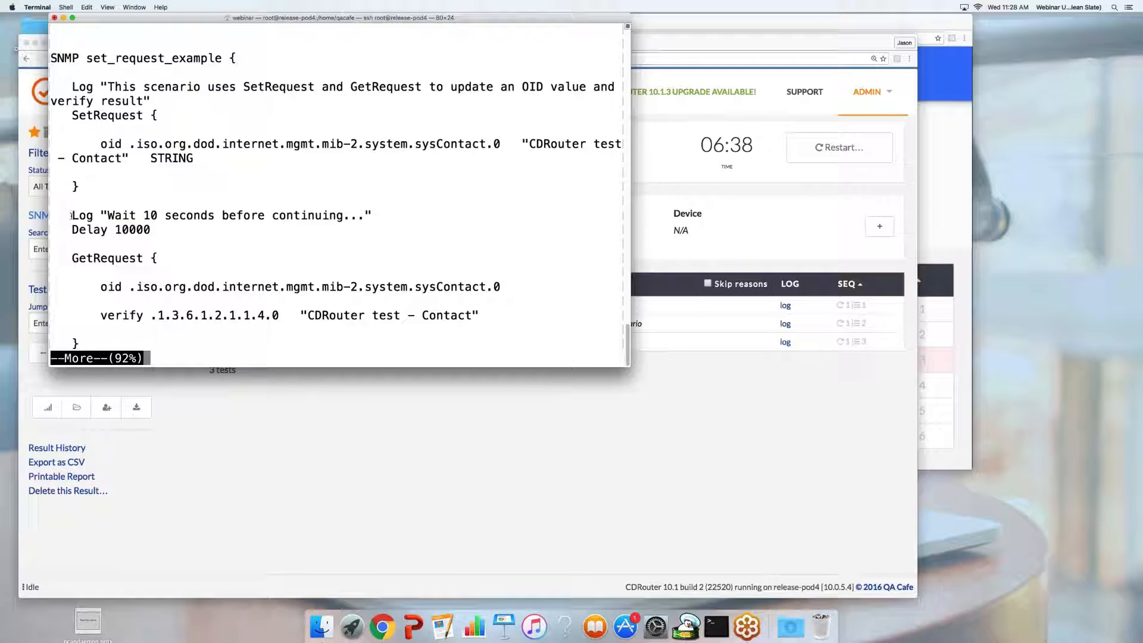
Step: Highlight the "Wait 10 seconds before continuing..." Log line and the Delay 10000 line in turn, and clear the selection
{"action": "left_click_drag", "start_coordinate": [69, 215], "coordinate": [373, 215]}
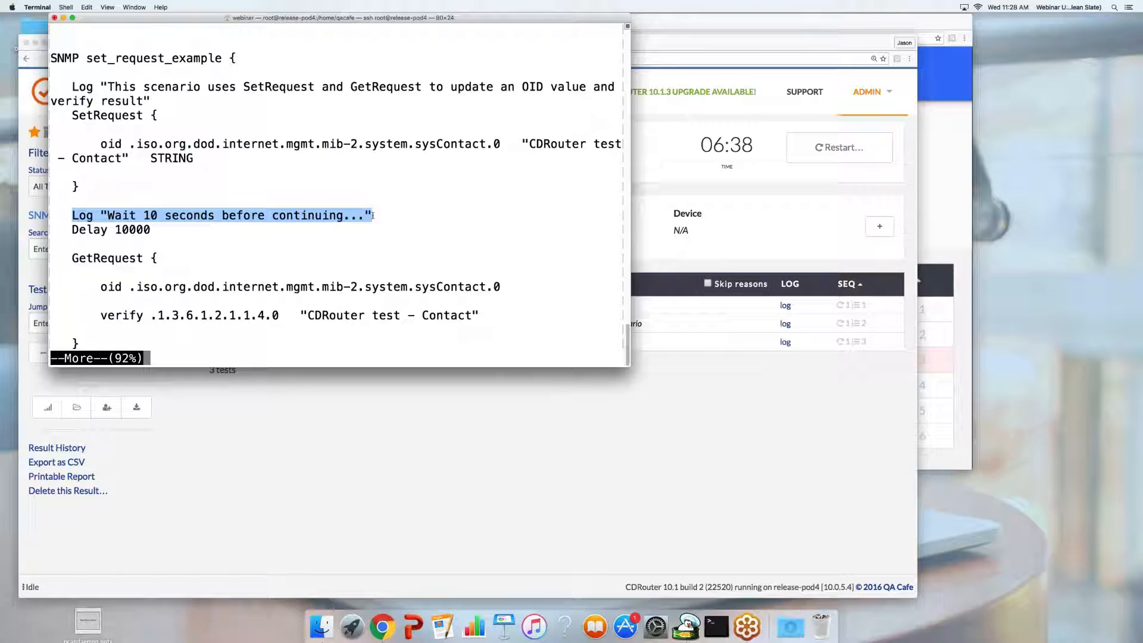
{"action": "left_click", "coordinate": [71, 231]}
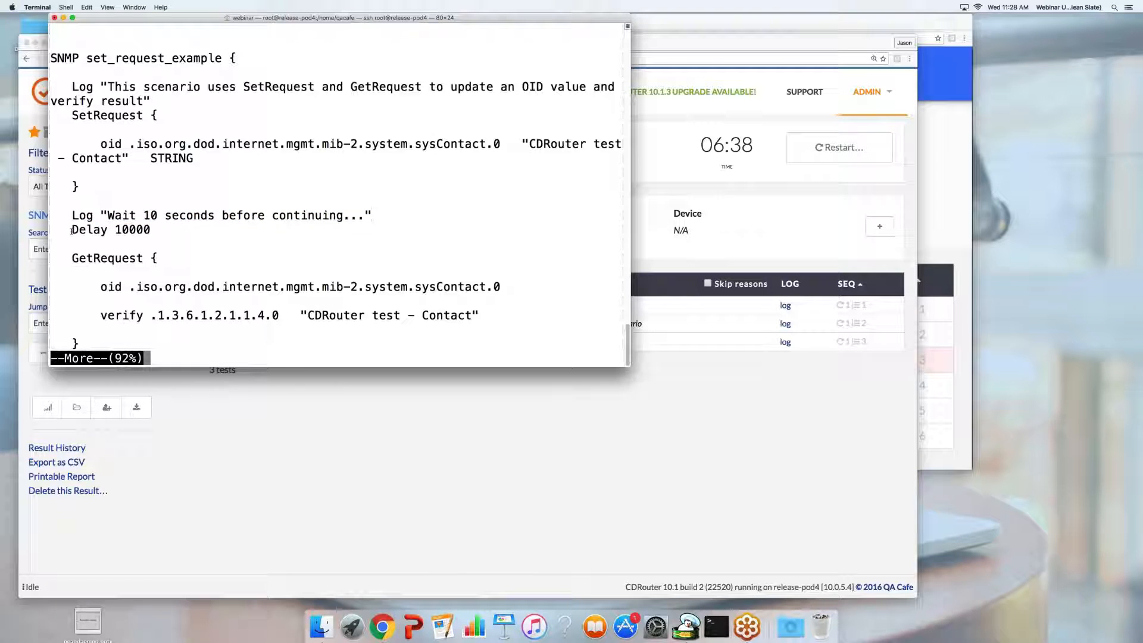
{"action": "left_click_drag", "start_coordinate": [72, 231], "coordinate": [156, 231]}
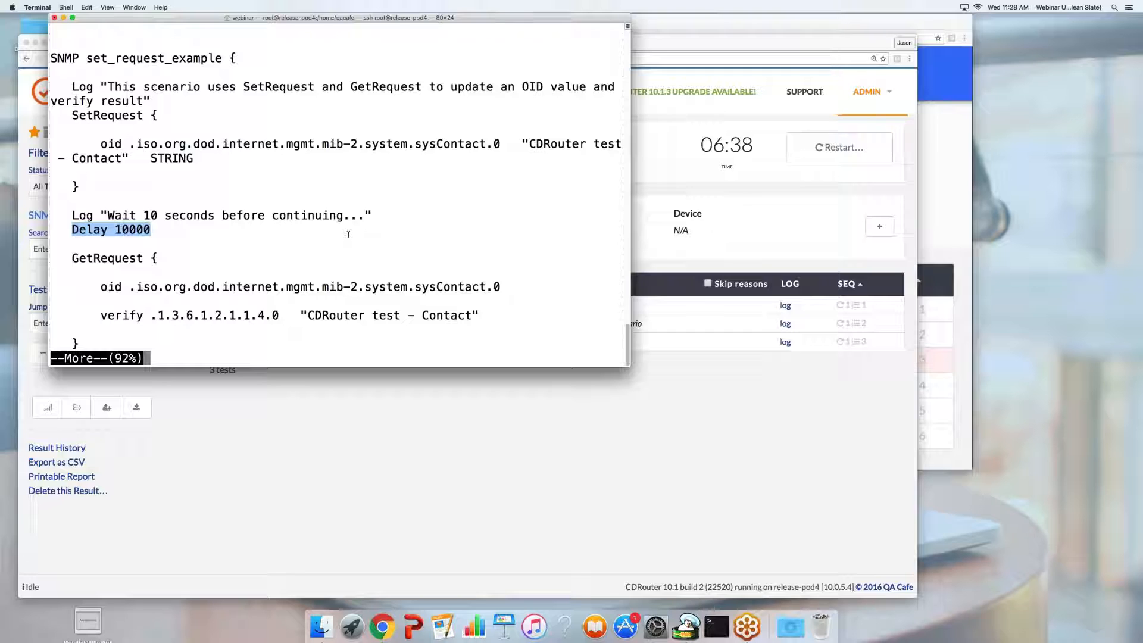
{"action": "left_click", "coordinate": [348, 234]}
Step: Read the snmptable_example scenario through to the end of the file, and return to the CDRouter result page in Chrome
{"action": "scroll", "coordinate": [348, 234], "scroll_direction": "down", "scroll_amount": 3}
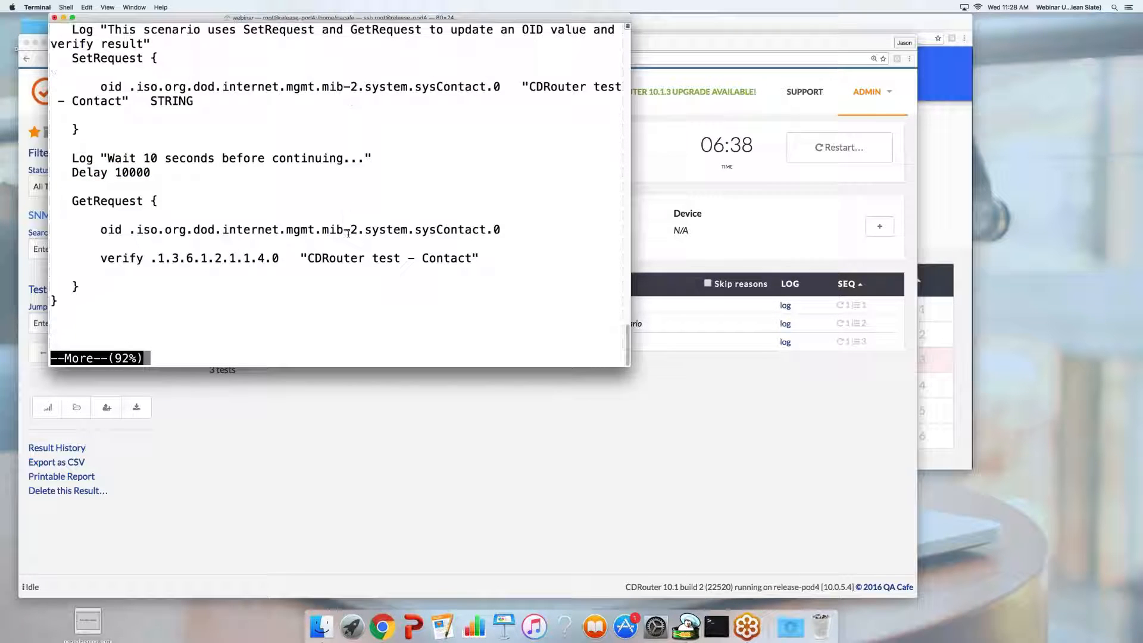
{"action": "key", "text": "Return"}
{"action": "key", "text": "Return"}
{"action": "key", "text": "Return"}
{"action": "key", "text": "Return"}
{"action": "key", "text": "Return"}
{"action": "key", "text": "Return"}
{"action": "key", "text": "Return"}
{"action": "key", "text": "Return"}
{"action": "key", "text": "Return"}
{"action": "key", "text": "Return"}
{"action": "key", "text": "Return"}
{"action": "key", "text": "Return"}
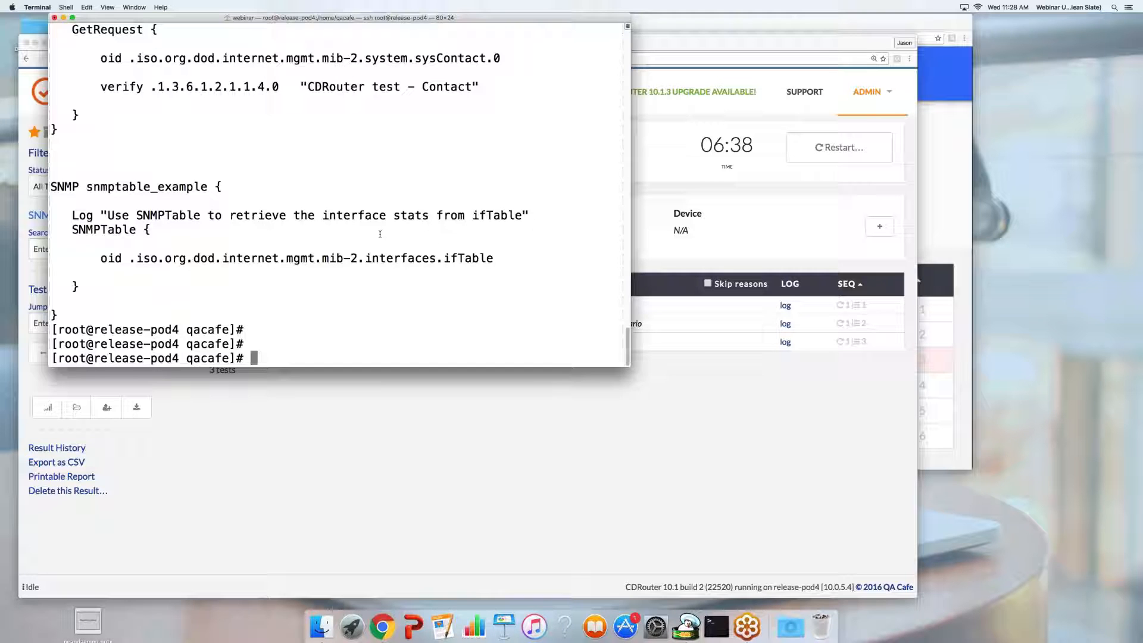
{"action": "key", "text": "super+Tab"}
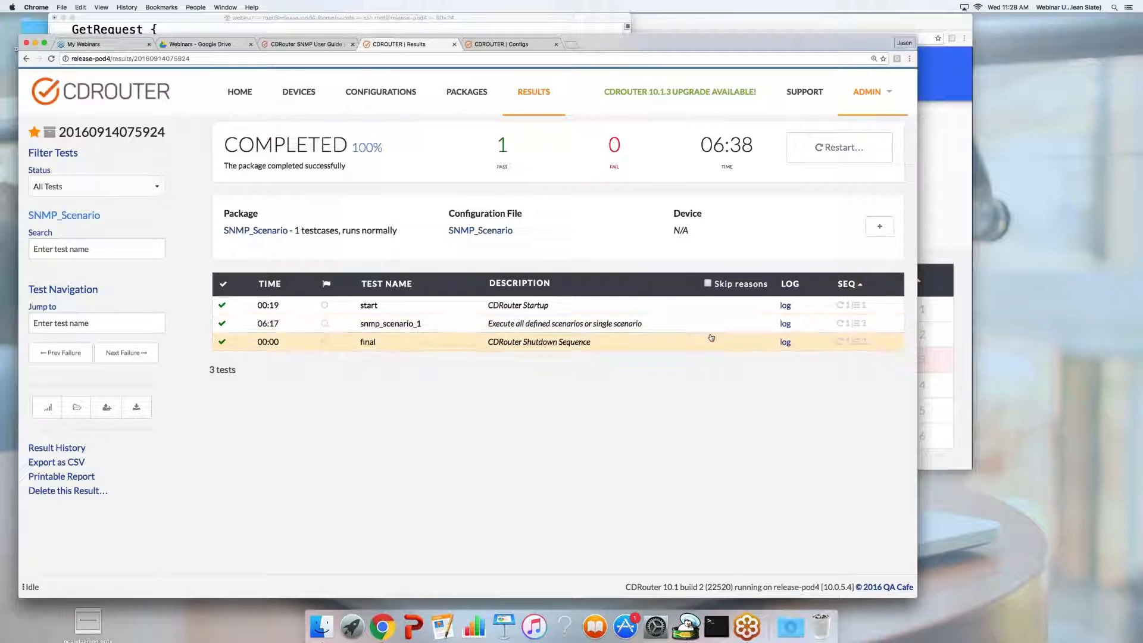
Step: Open the snmp_scenario_1 test log and examine the get_request_example section from its start through the sysDescr GetRequest
{"action": "left_click", "coordinate": [785, 324]}
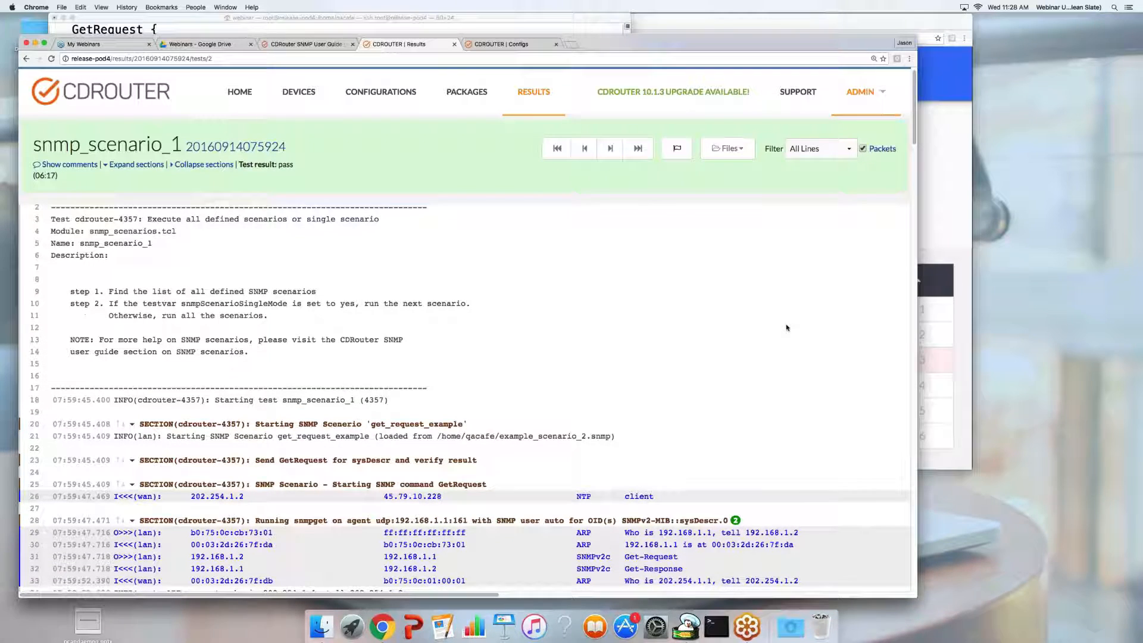
{"action": "scroll", "coordinate": [786, 327], "scroll_direction": "down", "scroll_amount": 3}
{"action": "scroll", "coordinate": [786, 327], "scroll_direction": "down", "scroll_amount": 4}
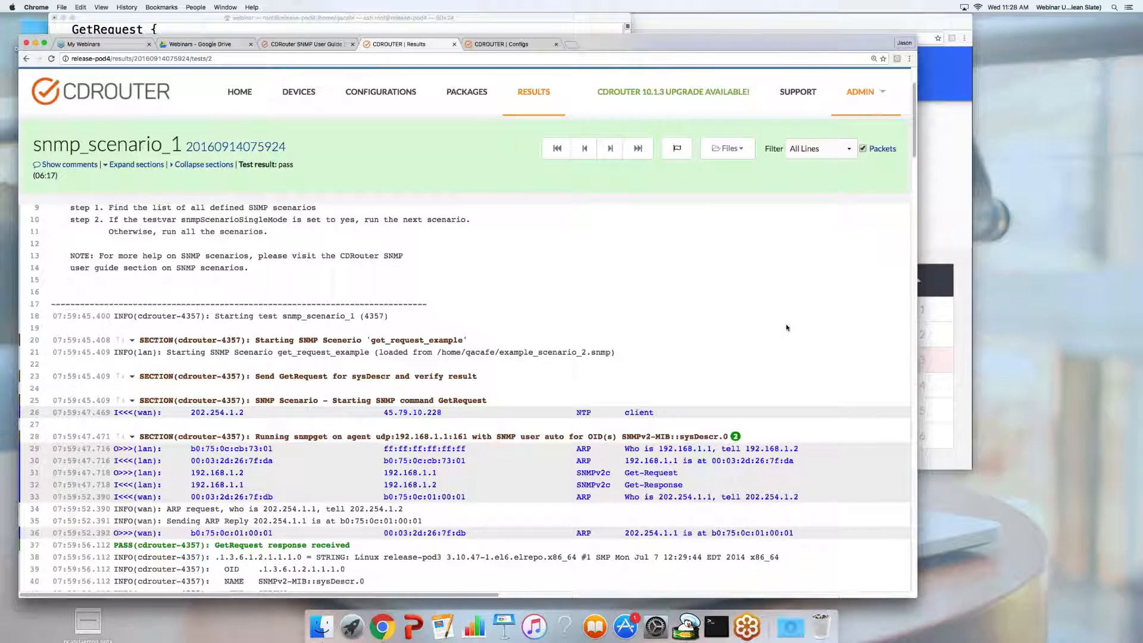
{"action": "scroll", "coordinate": [787, 327], "scroll_direction": "down", "scroll_amount": 1}
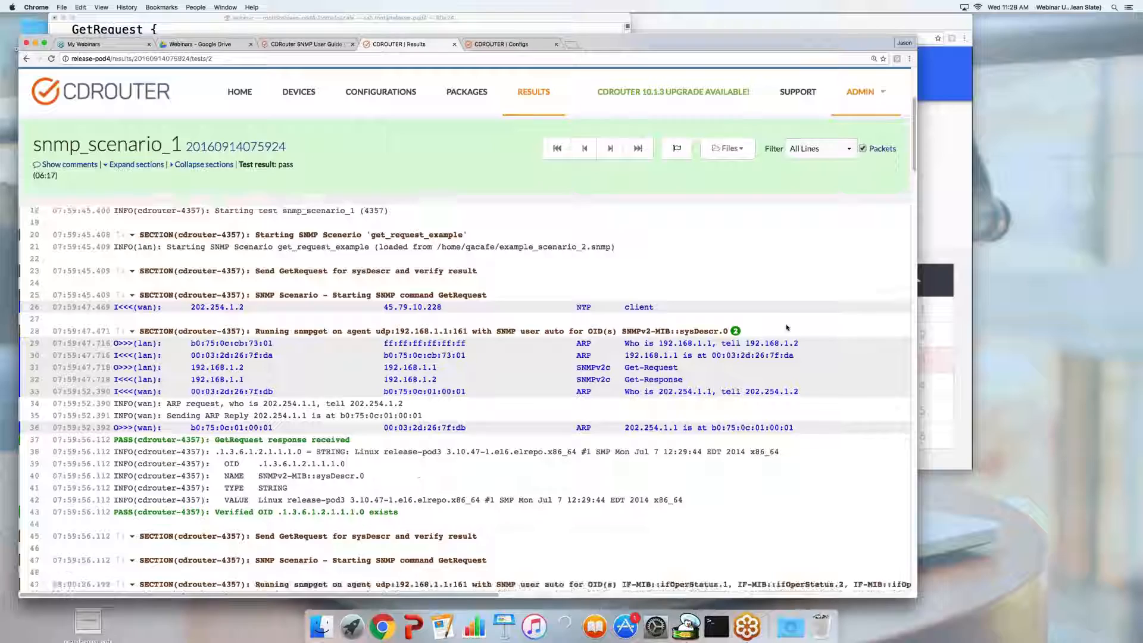
{"action": "scroll", "coordinate": [787, 327], "scroll_direction": "down", "scroll_amount": 1}
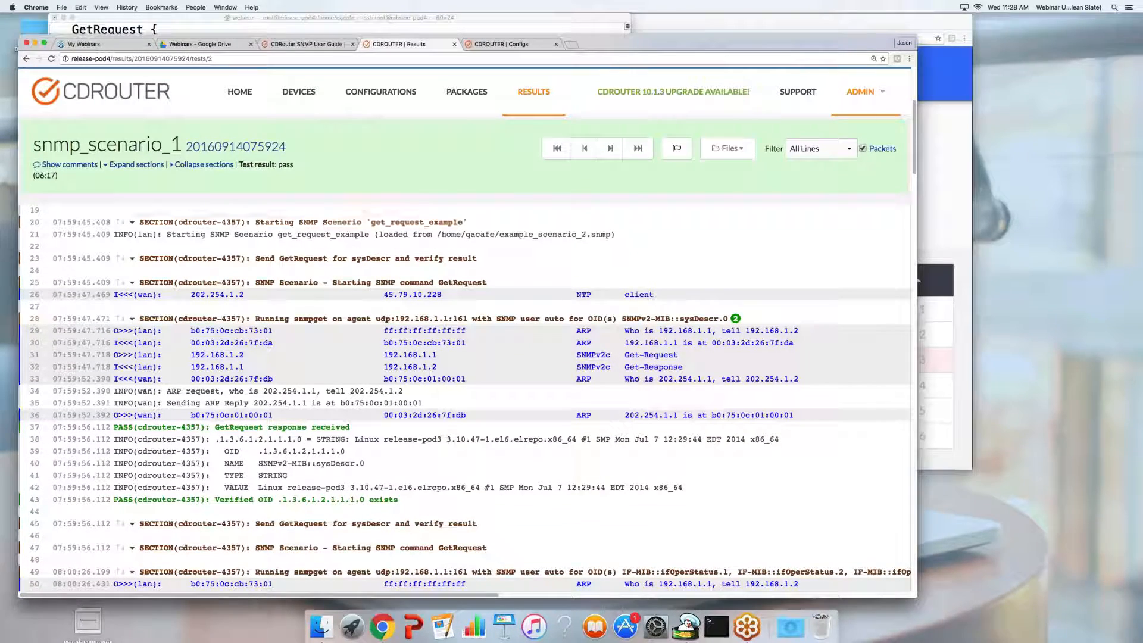
{"action": "scroll", "coordinate": [407, 225], "scroll_direction": "up", "scroll_amount": 3}
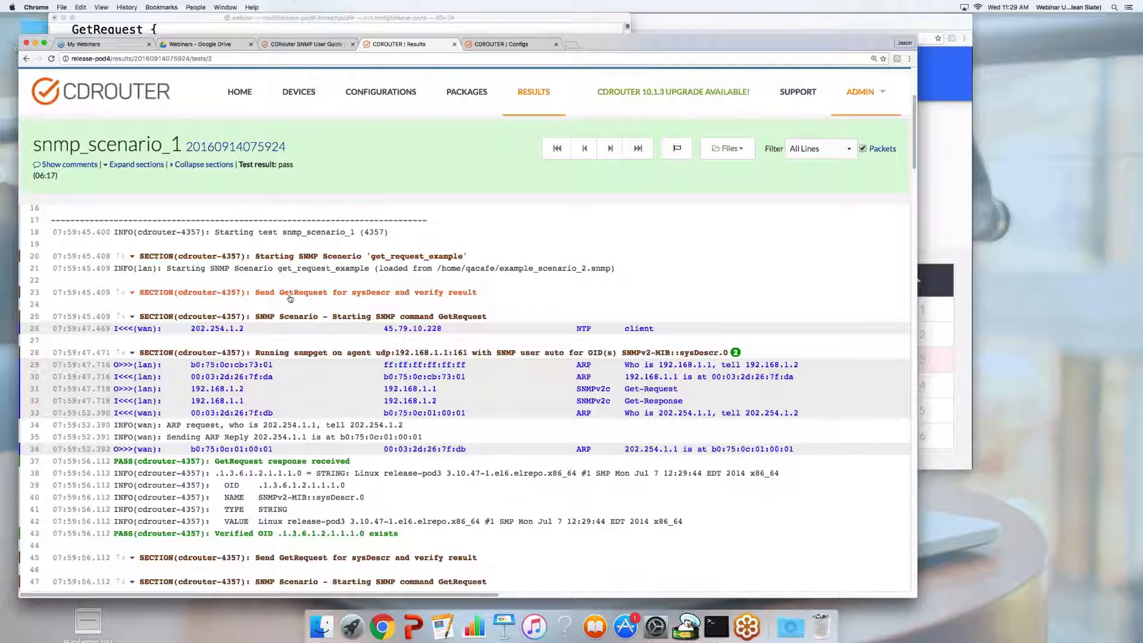
{"action": "scroll", "coordinate": [290, 299], "scroll_direction": "down", "scroll_amount": 1}
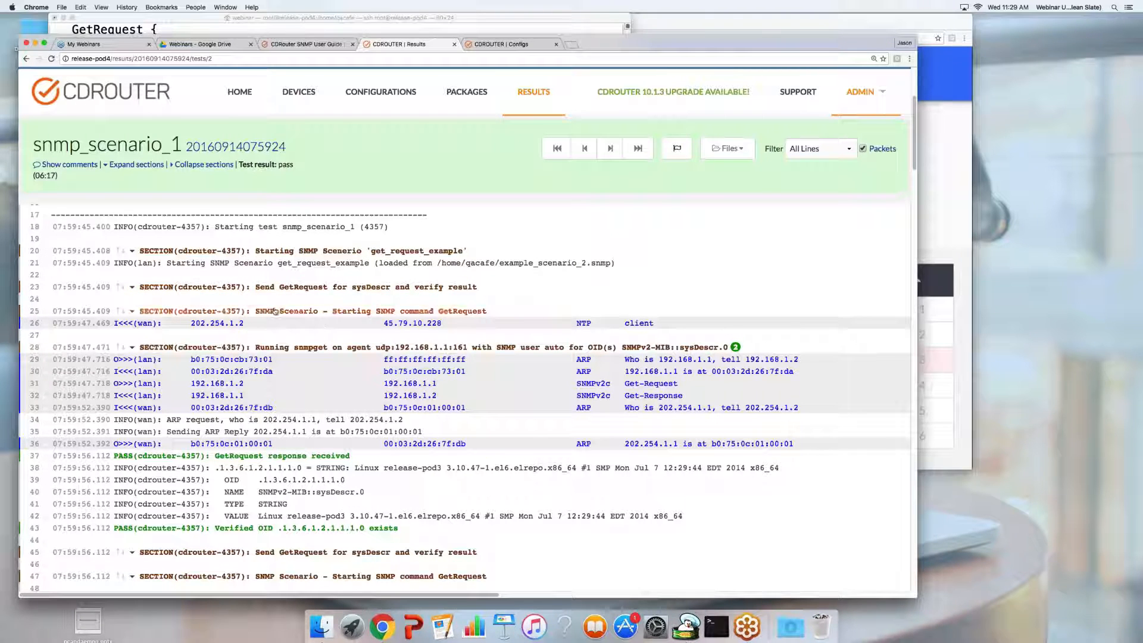
{"action": "scroll", "coordinate": [317, 321], "scroll_direction": "down", "scroll_amount": 1}
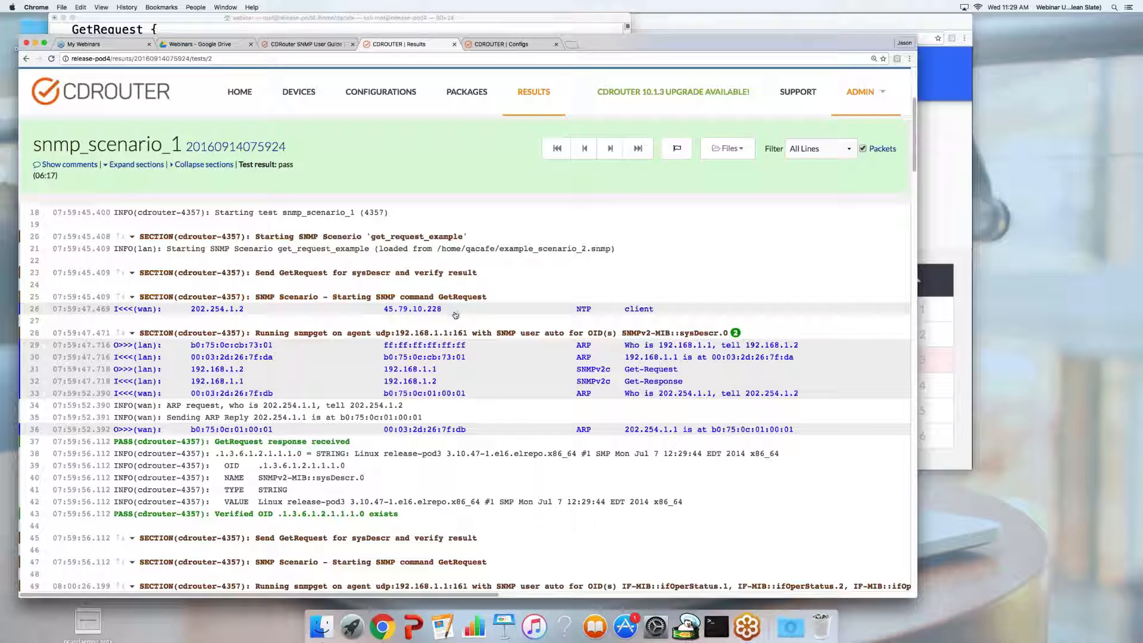
Step: Inspect the SNMPv2c Get-Request and Get-Response packets for sysDescr, close the packet details, and review the returned OID lines
{"action": "left_click", "coordinate": [588, 374]}
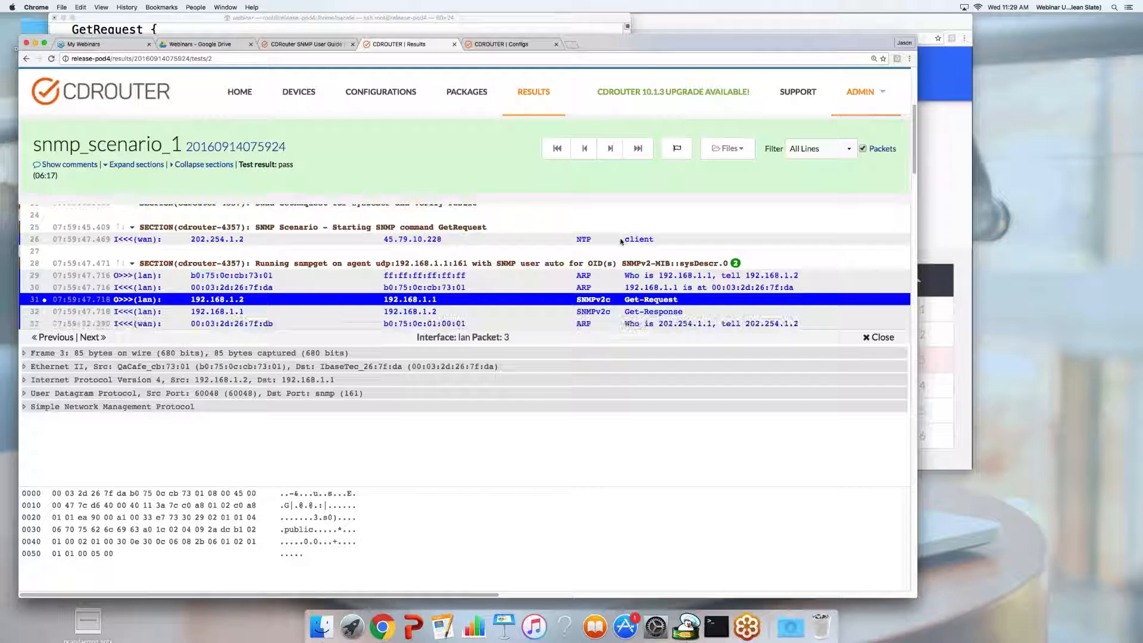
{"action": "left_click", "coordinate": [583, 309]}
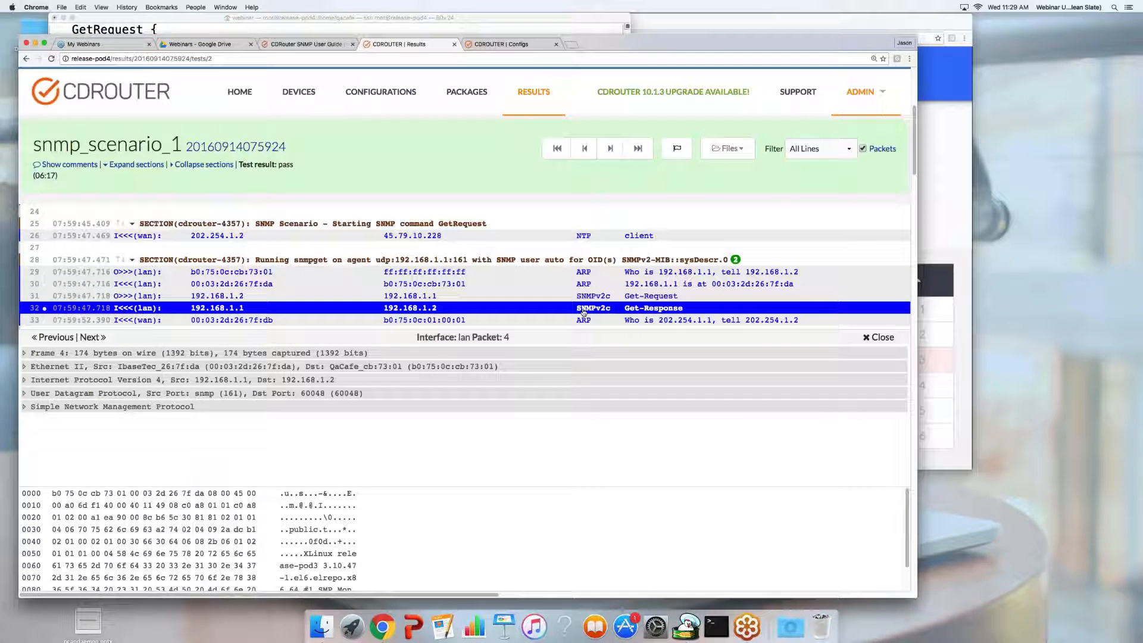
{"action": "scroll", "coordinate": [583, 312], "scroll_direction": "down", "scroll_amount": 3}
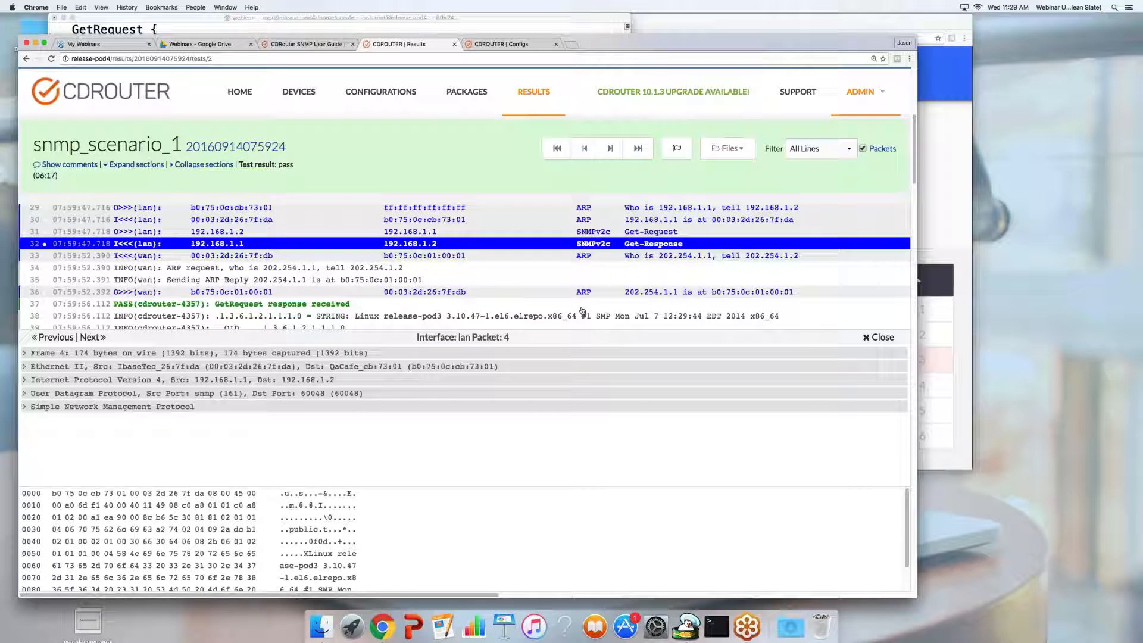
{"action": "scroll", "coordinate": [533, 302], "scroll_direction": "down", "scroll_amount": 1}
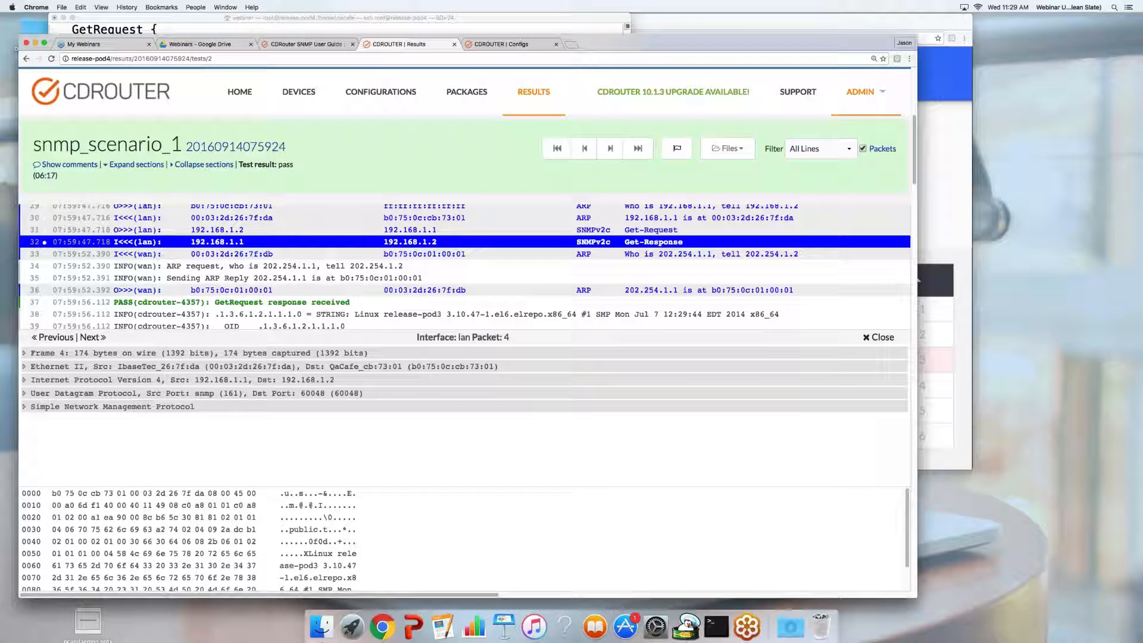
{"action": "scroll", "coordinate": [465, 265], "scroll_direction": "down", "scroll_amount": 3}
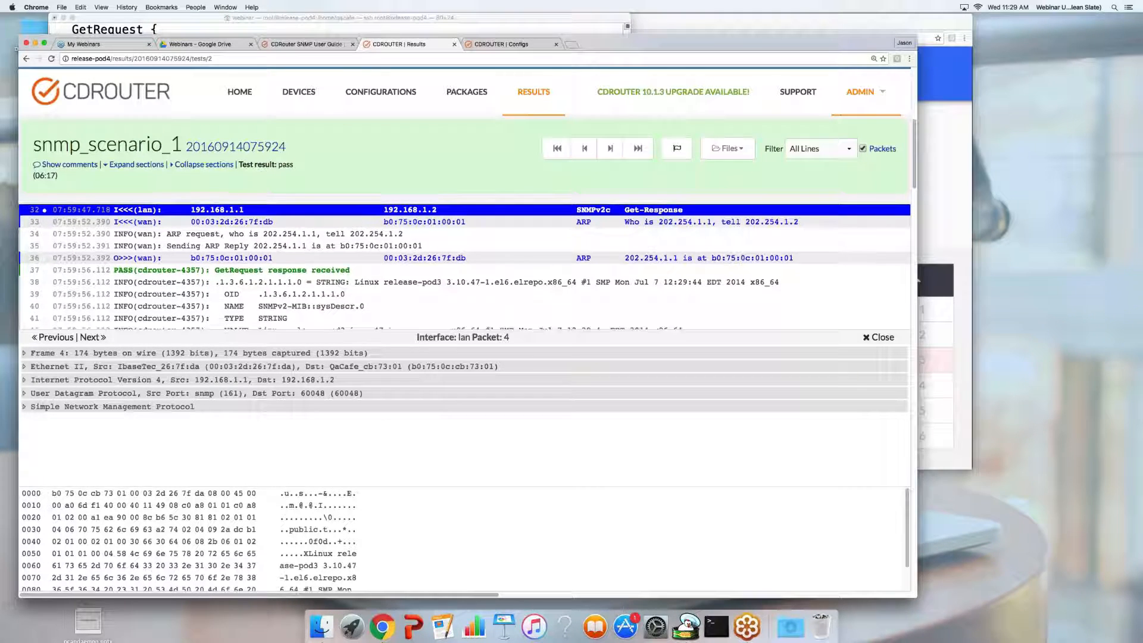
{"action": "scroll", "coordinate": [464, 265], "scroll_direction": "down", "scroll_amount": 2}
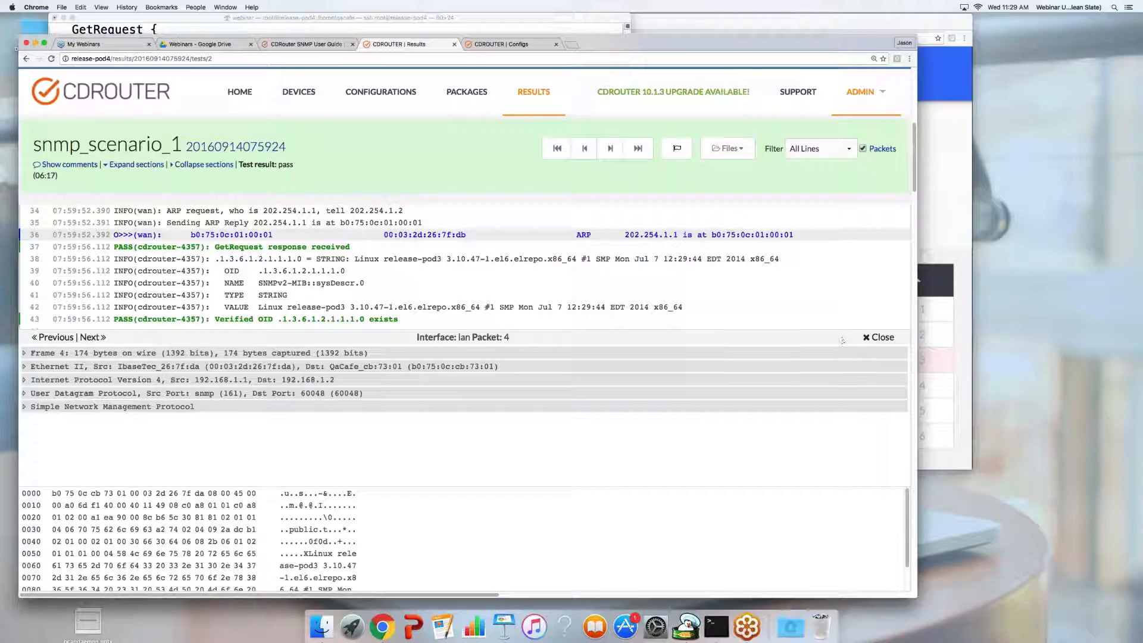
{"action": "left_click", "coordinate": [876, 337]}
{"action": "scroll", "coordinate": [565, 353], "scroll_direction": "up", "scroll_amount": 3}
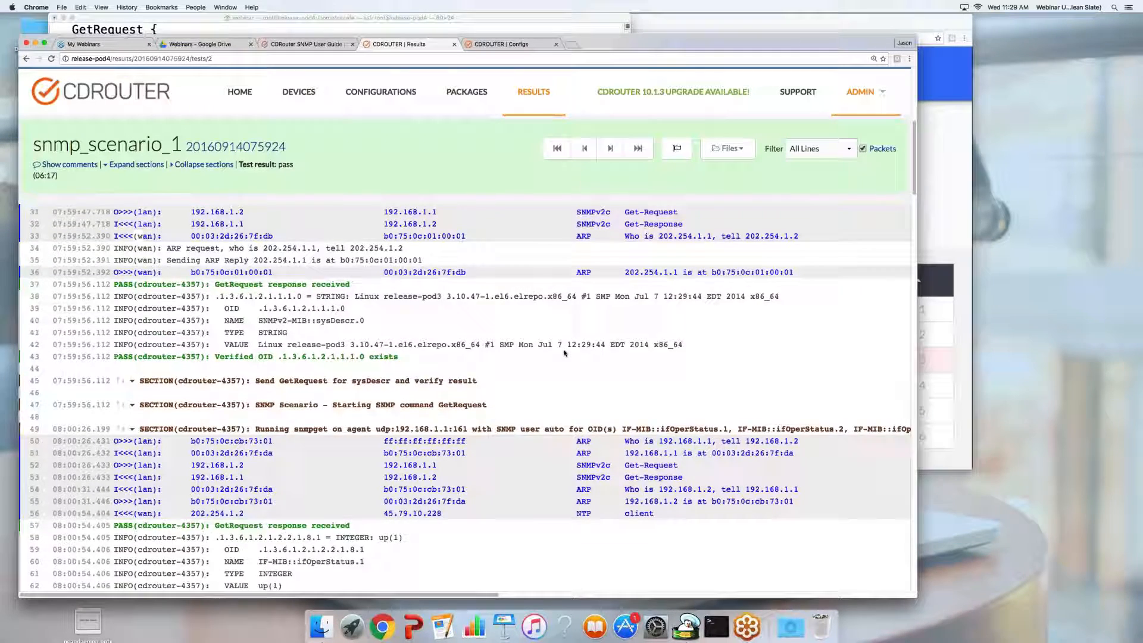
{"action": "scroll", "coordinate": [564, 353], "scroll_direction": "up", "scroll_amount": 7}
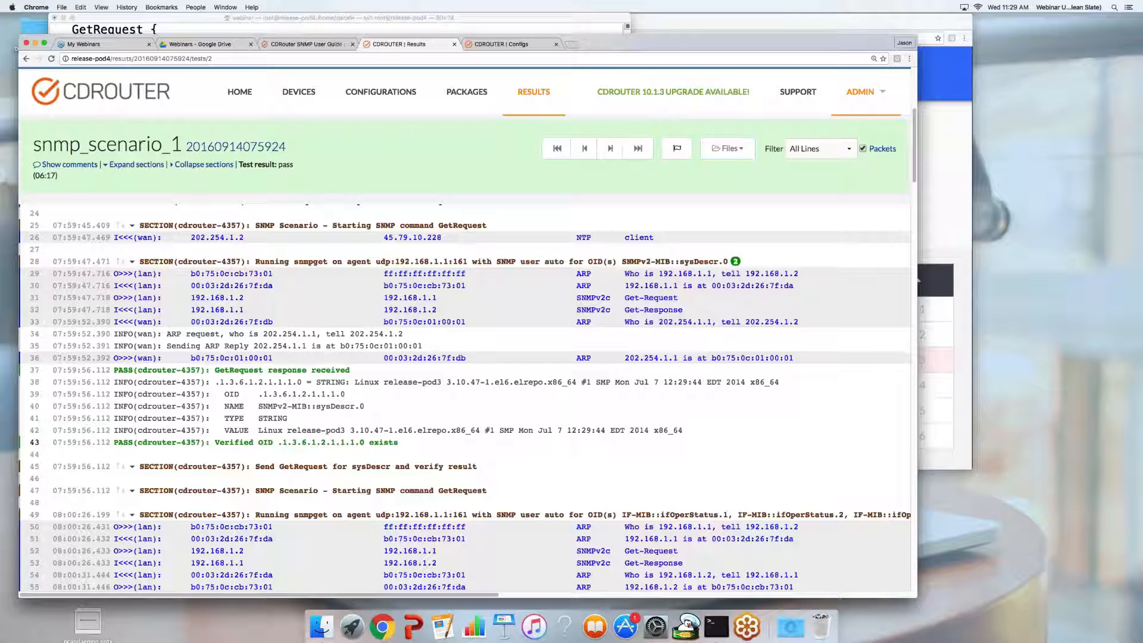
Step: Highlight log line 43, the sysDescr OID verification, switching its highlight colour from red to green
{"action": "left_click", "coordinate": [119, 443]}
{"action": "left_click", "coordinate": [36, 442]}
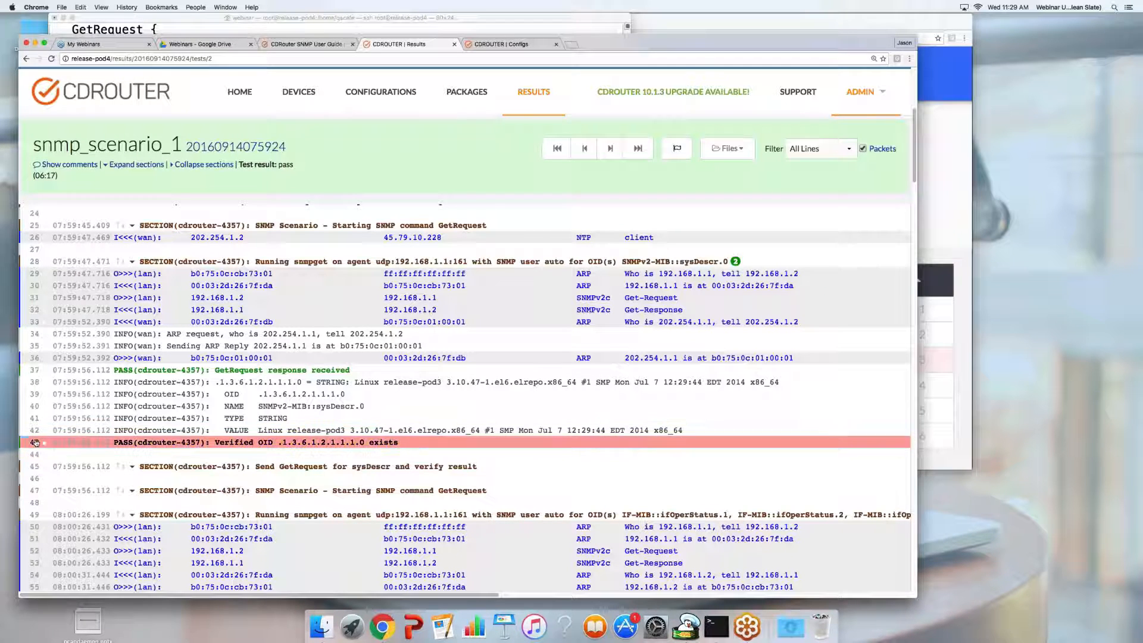
{"action": "left_click", "coordinate": [36, 442]}
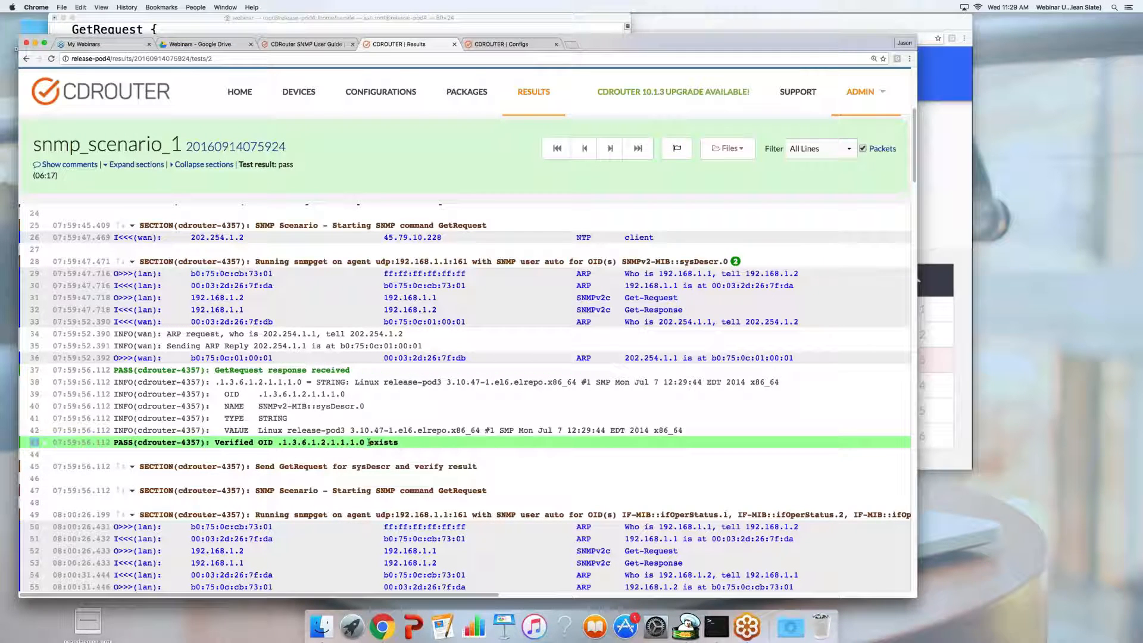
{"action": "mouse_move", "coordinate": [369, 443]}
{"action": "left_mouse_down"}
{"action": "mouse_move", "coordinate": [399, 443]}
{"action": "mouse_move", "coordinate": [368, 443]}
{"action": "left_mouse_up"}
Step: Examine the second GetRequest section of the log and its ifOperStatus response entries
{"action": "scroll", "coordinate": [401, 445], "scroll_direction": "down", "scroll_amount": 1}
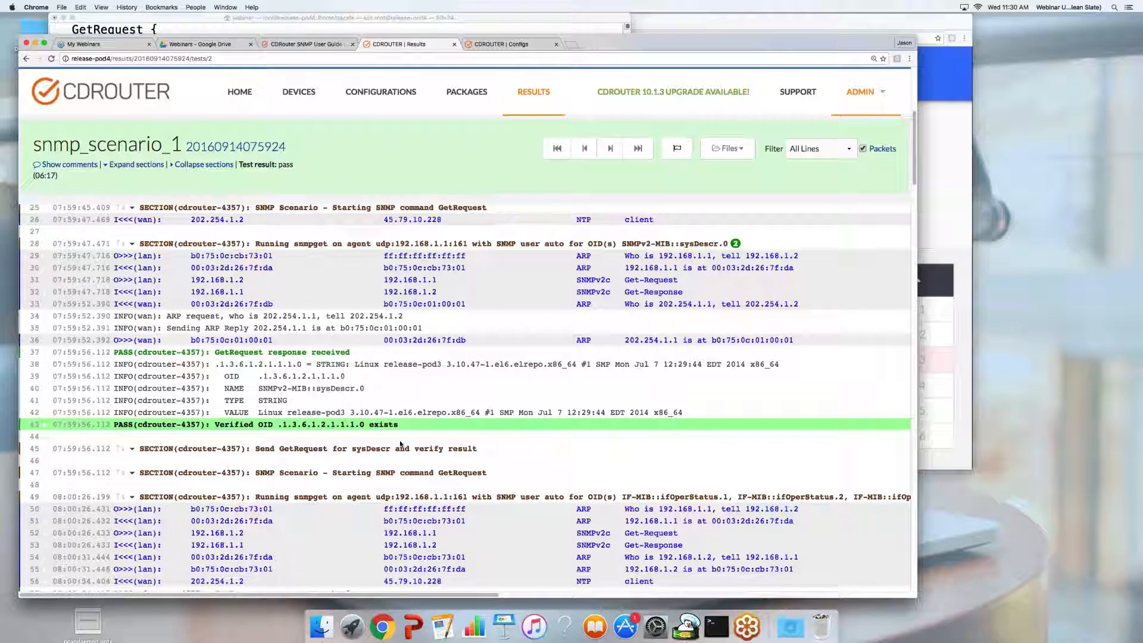
{"action": "scroll", "coordinate": [401, 445], "scroll_direction": "down", "scroll_amount": 1}
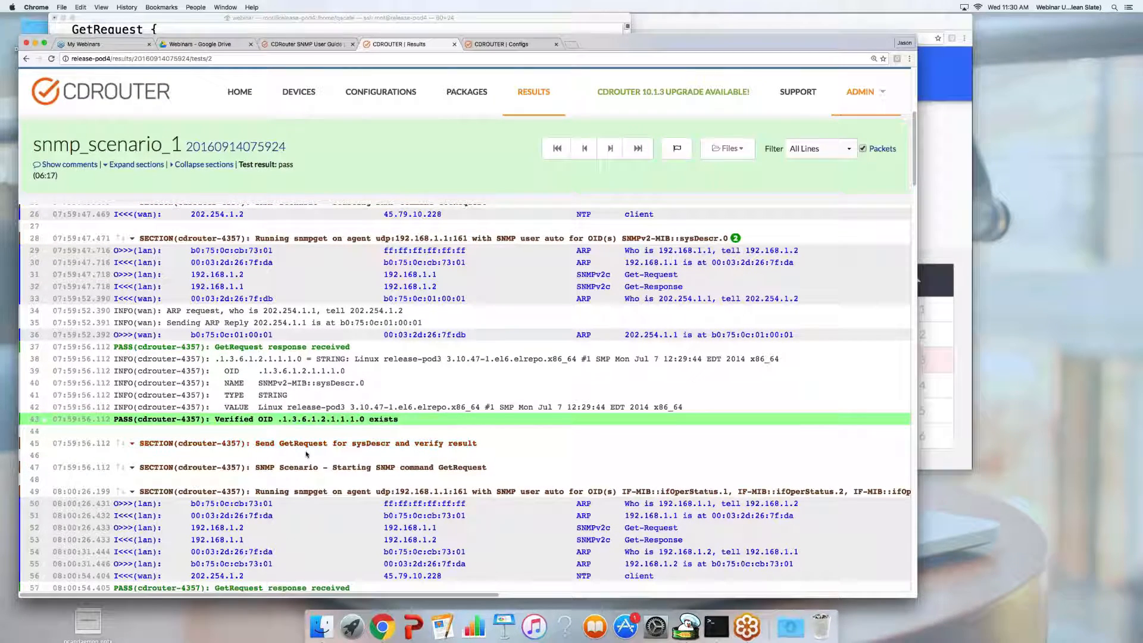
{"action": "scroll", "coordinate": [298, 446], "scroll_direction": "down", "scroll_amount": 5}
{"action": "scroll", "coordinate": [314, 442], "scroll_direction": "down", "scroll_amount": 12}
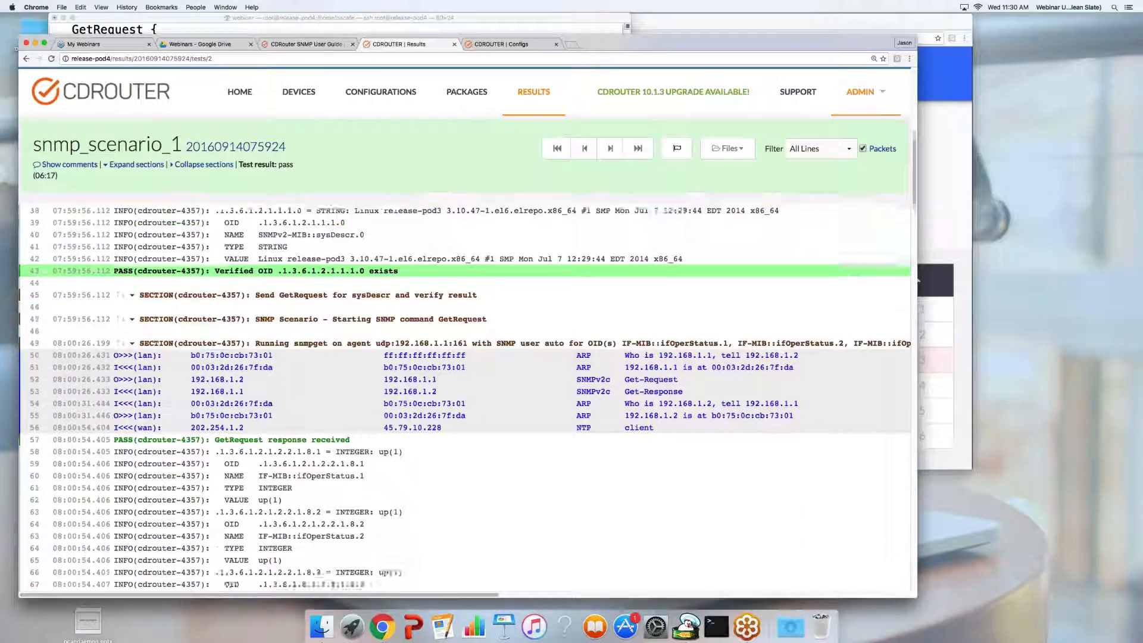
{"action": "scroll", "coordinate": [397, 415], "scroll_direction": "down", "scroll_amount": 6}
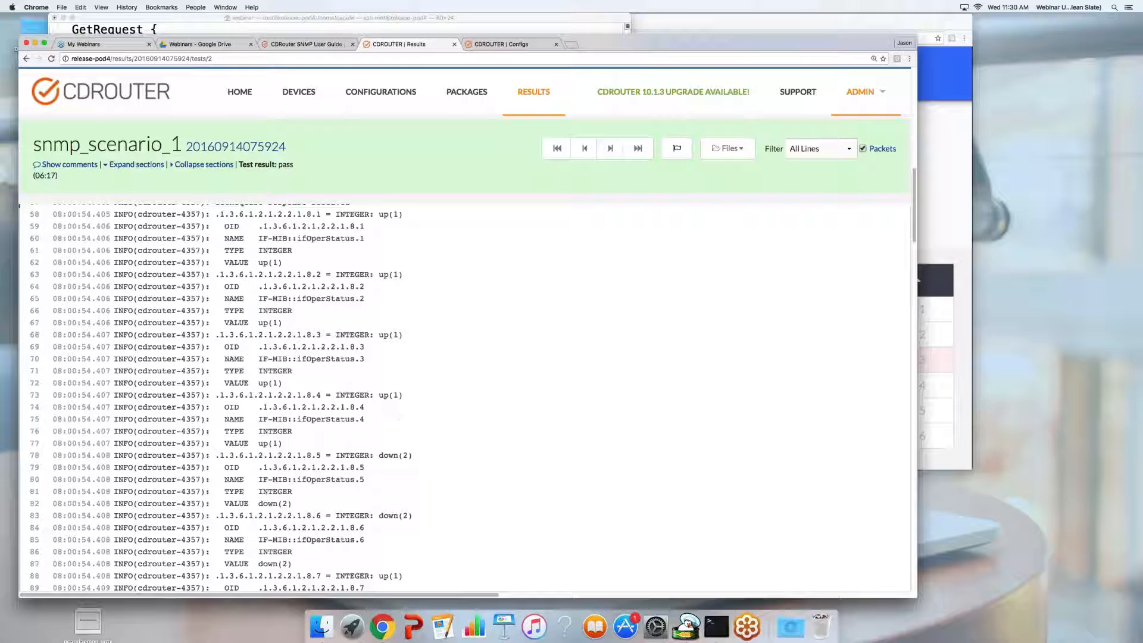
Step: Switch to Terminal, check the accept {up(1)} {down(2)} verify lines of the second GetRequest, and return to the log in Chrome
{"action": "left_click", "coordinate": [372, 25]}
{"action": "scroll", "coordinate": [381, 100], "scroll_direction": "up", "scroll_amount": 20}
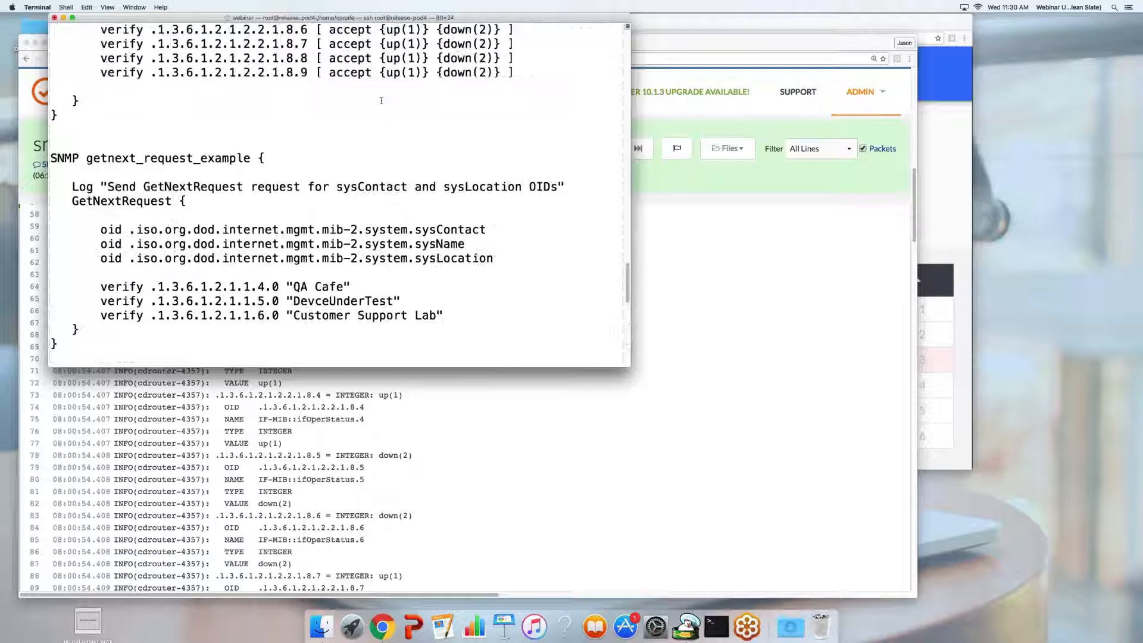
{"action": "scroll", "coordinate": [381, 100], "scroll_direction": "down", "scroll_amount": 1}
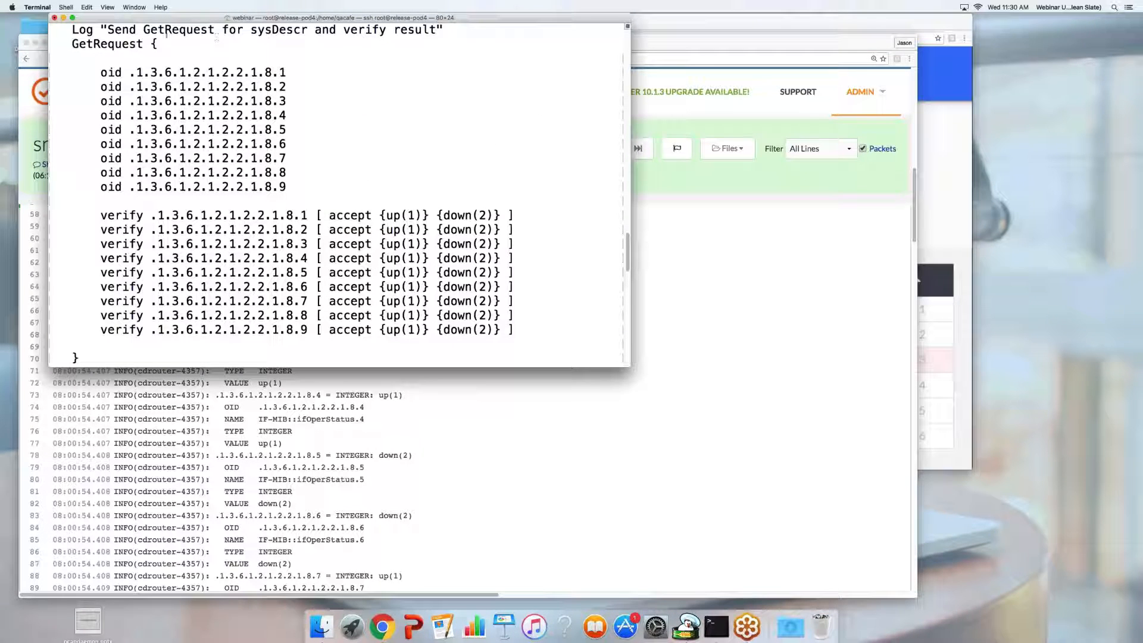
{"action": "scroll", "coordinate": [260, 166], "scroll_direction": "down", "scroll_amount": 4}
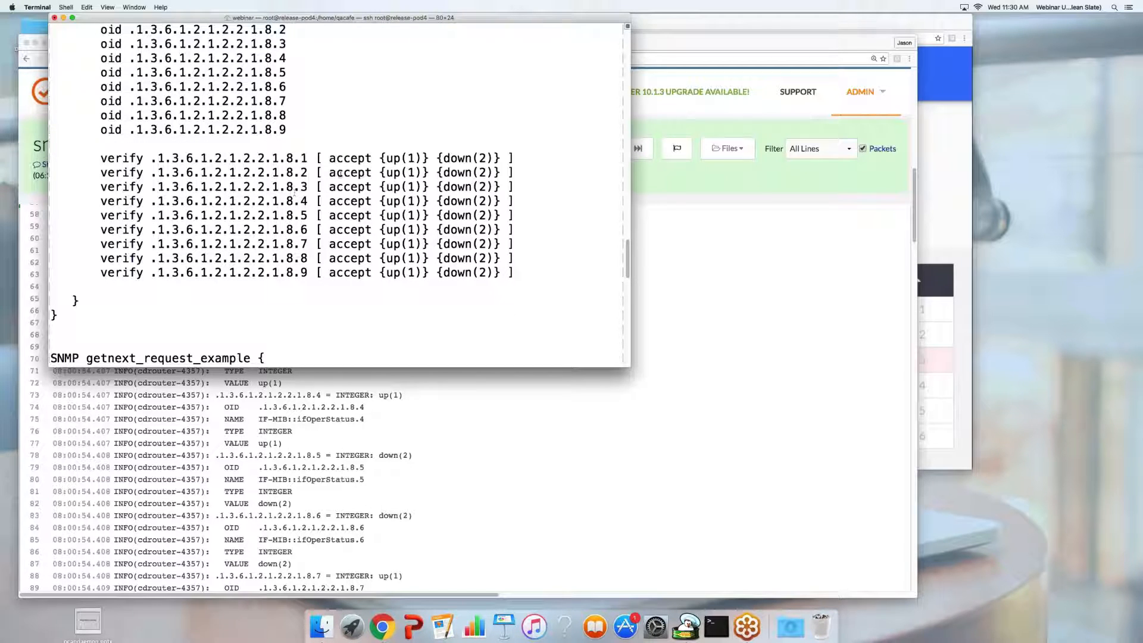
{"action": "mouse_move", "coordinate": [330, 159]}
{"action": "left_mouse_down"}
{"action": "mouse_move", "coordinate": [407, 158]}
{"action": "mouse_move", "coordinate": [328, 158]}
{"action": "left_mouse_up"}
{"action": "left_click", "coordinate": [594, 480]}
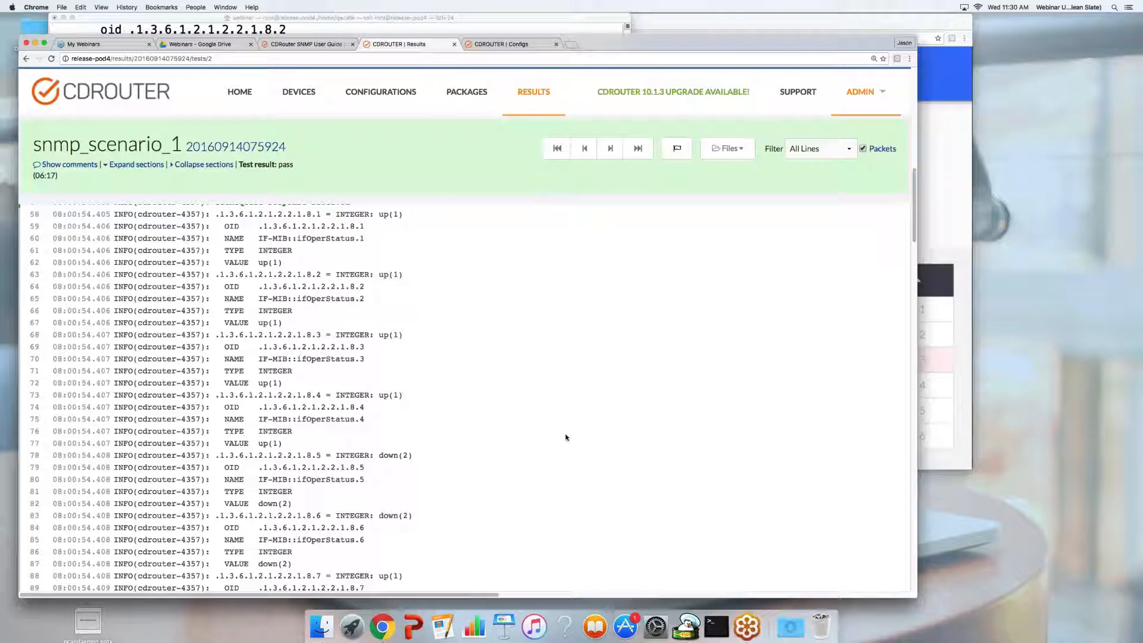
Step: Review the remaining ifOperStatus values and the verification lines for OIDs .1.3.6.1.2.1.2.2.1.8.1 to 8.9
{"action": "scroll", "coordinate": [300, 248], "scroll_direction": "down", "scroll_amount": 5}
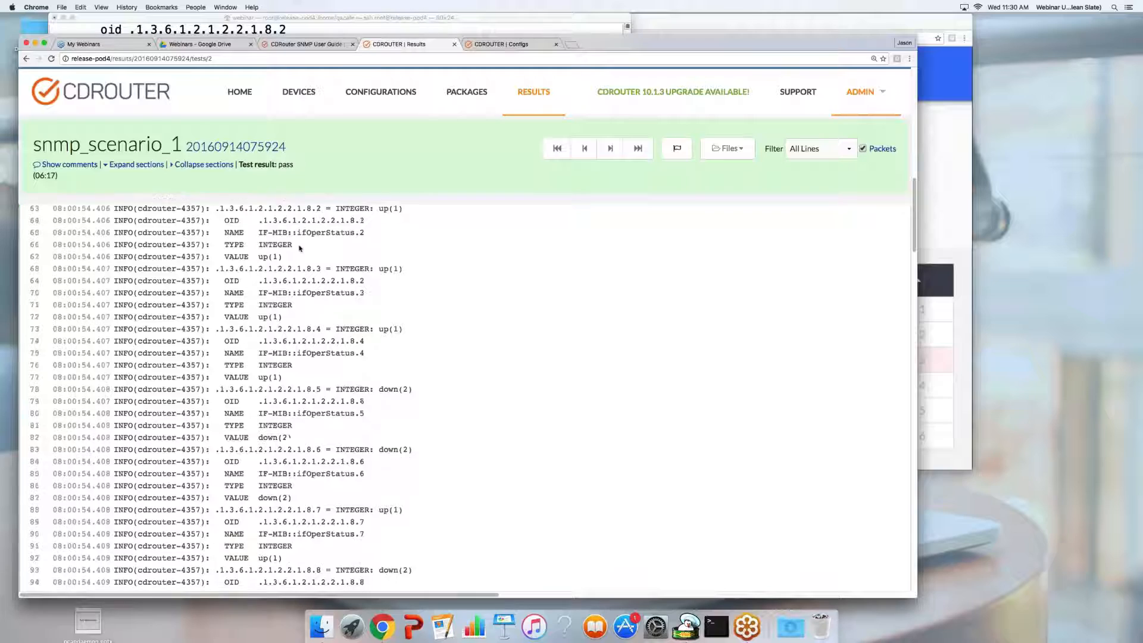
{"action": "scroll", "coordinate": [299, 249], "scroll_direction": "down", "scroll_amount": 3}
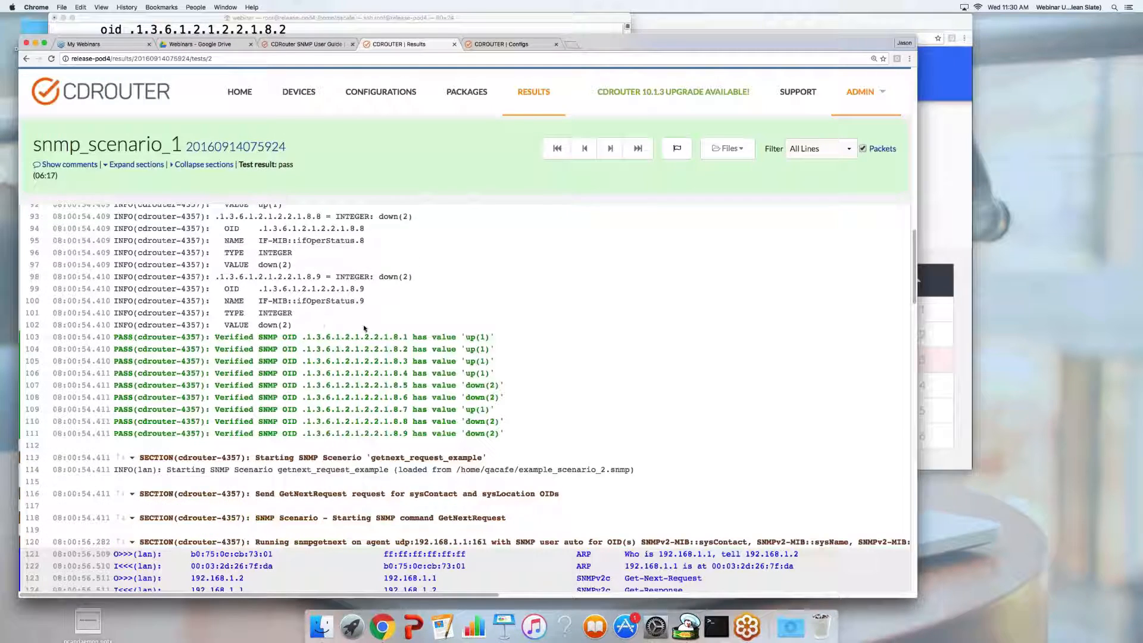
{"action": "scroll", "coordinate": [365, 329], "scroll_direction": "up", "scroll_amount": 2}
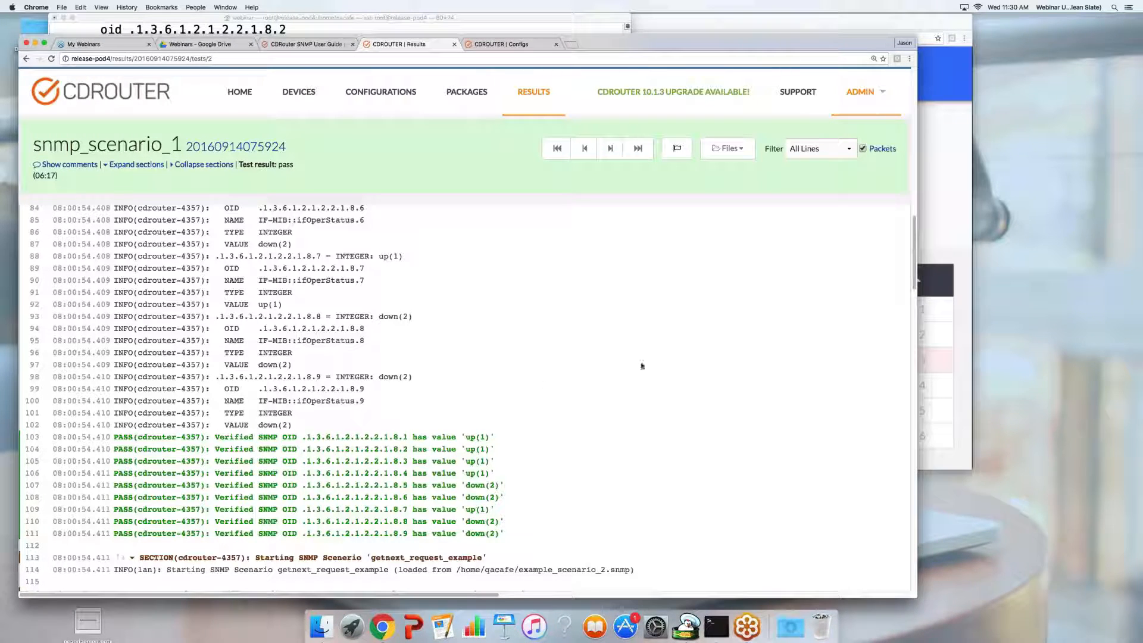
{"action": "scroll", "coordinate": [631, 350], "scroll_direction": "down", "scroll_amount": 1}
{"action": "scroll", "coordinate": [668, 349], "scroll_direction": "down", "scroll_amount": 3}
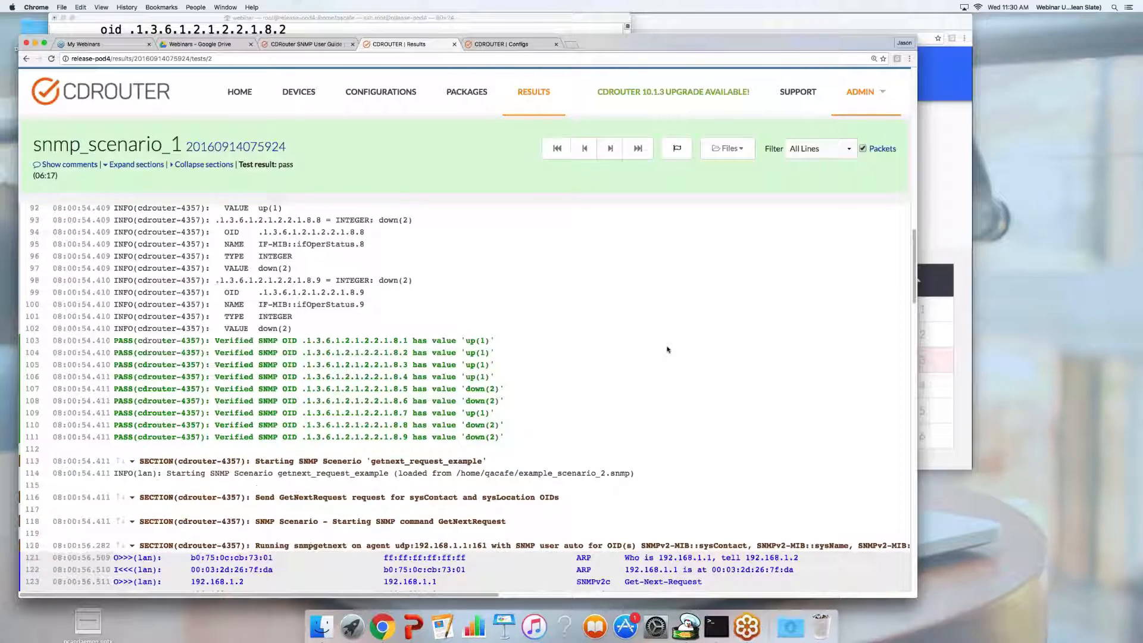
Step: Examine the getnext_request_example log section, including its GetNextRequest packets and the sysContact, sysName and sysLocation values
{"action": "scroll", "coordinate": [667, 350], "scroll_direction": "down", "scroll_amount": 5}
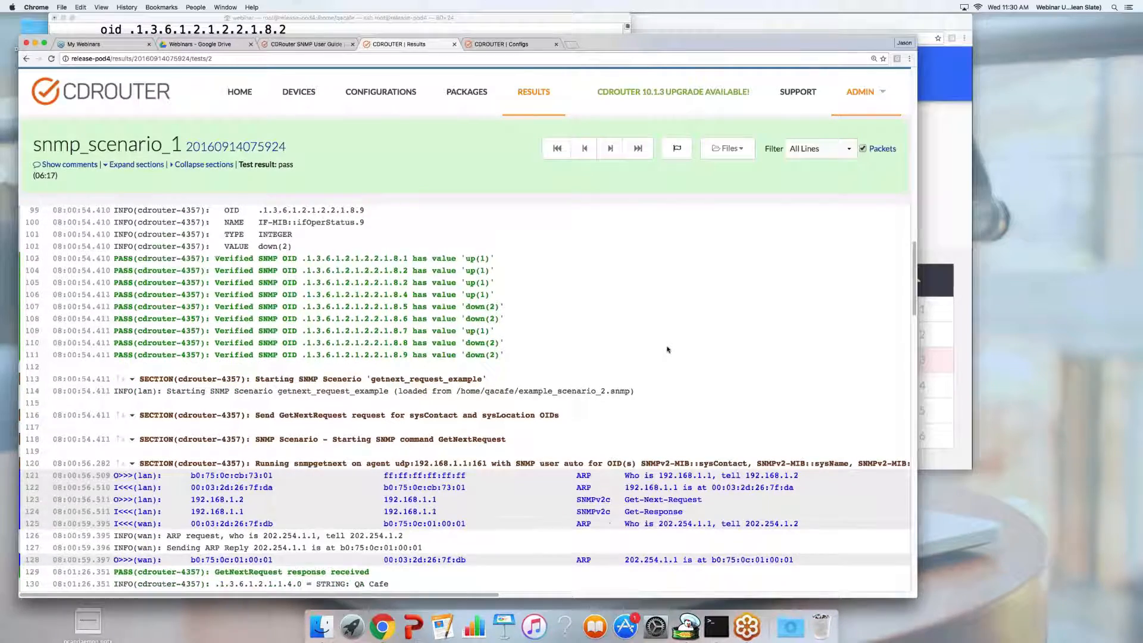
{"action": "scroll", "coordinate": [668, 344], "scroll_direction": "down", "scroll_amount": 2}
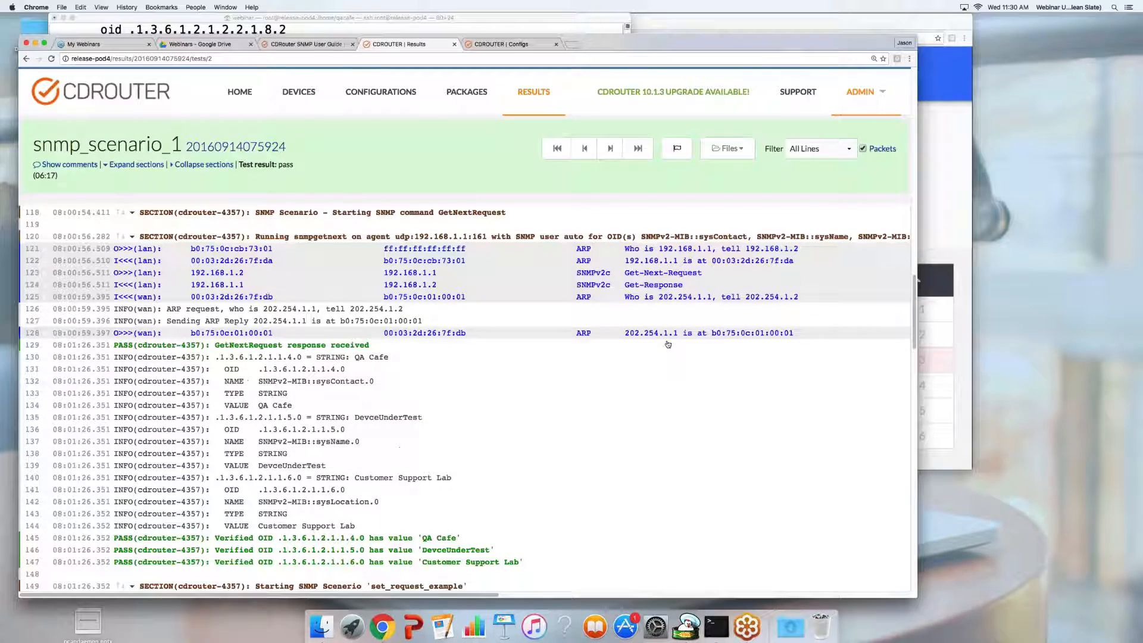
{"action": "scroll", "coordinate": [667, 345], "scroll_direction": "up", "scroll_amount": 2}
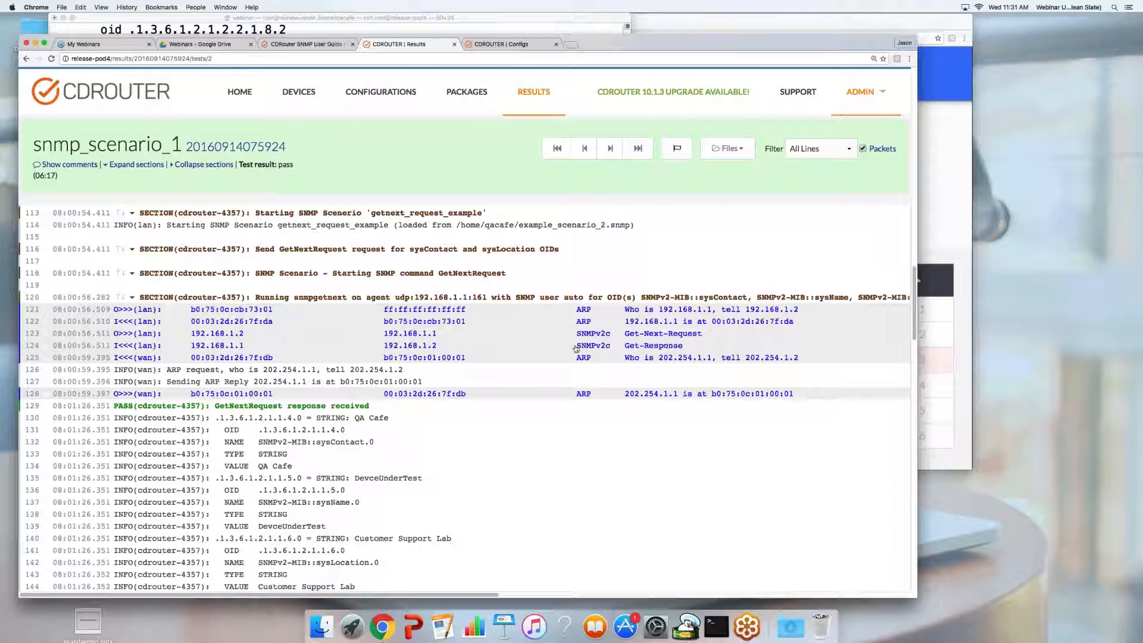
Step: Switch to Terminal, try to quit the scenario file view with :q, and move down to a fresh shell prompt
{"action": "left_click", "coordinate": [426, 23]}
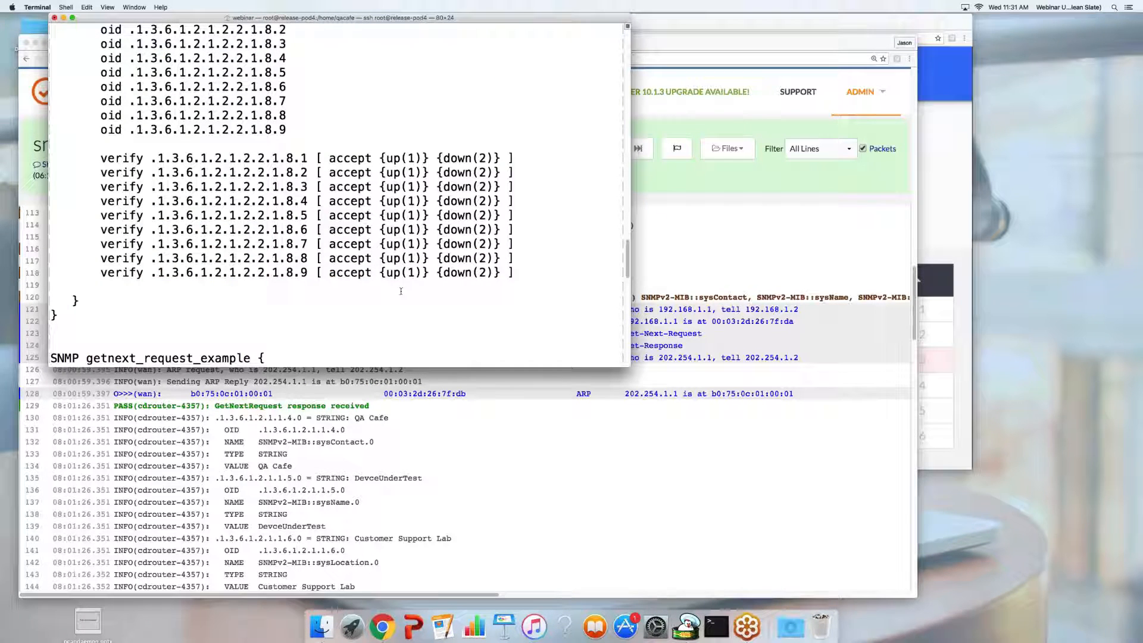
{"action": "type", "text": ":q"}
{"action": "key", "text": "Return"}
{"action": "key", "text": "Return"}
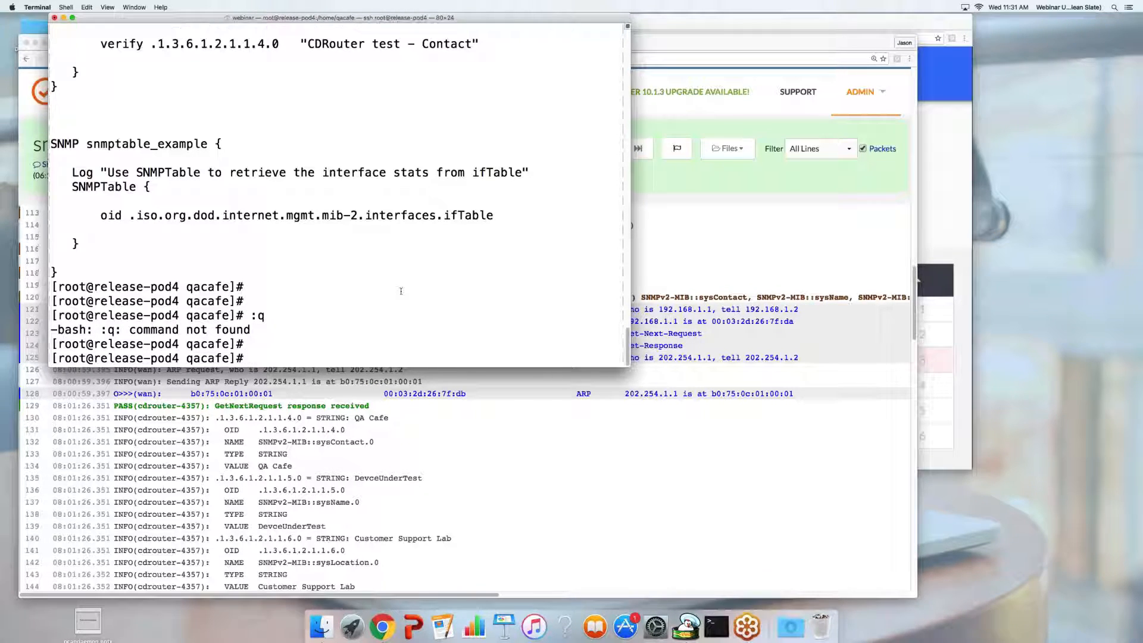
{"action": "key", "text": "Return"}
{"action": "key", "text": "Return"}
{"action": "key", "text": "Return"}
{"action": "key", "text": "Return"}
{"action": "key", "text": "Return"}
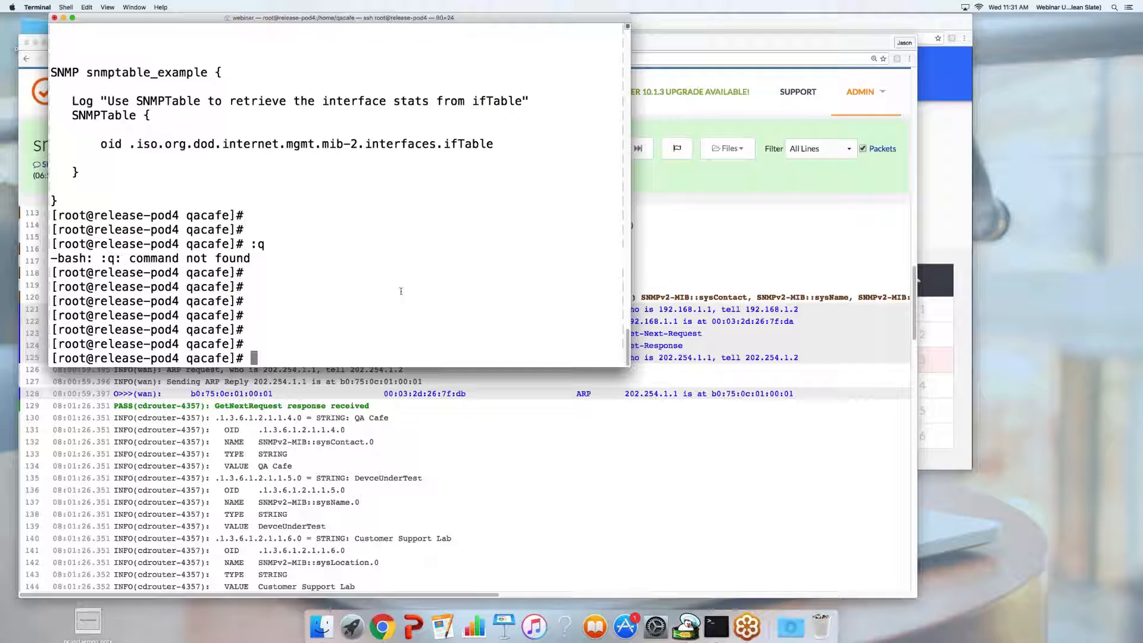
Step: Enter the MIB directory path /usr/cdrouter/share/mibs/ at the shell prompt
{"action": "type", "text": "/usr/cdrouter/"}
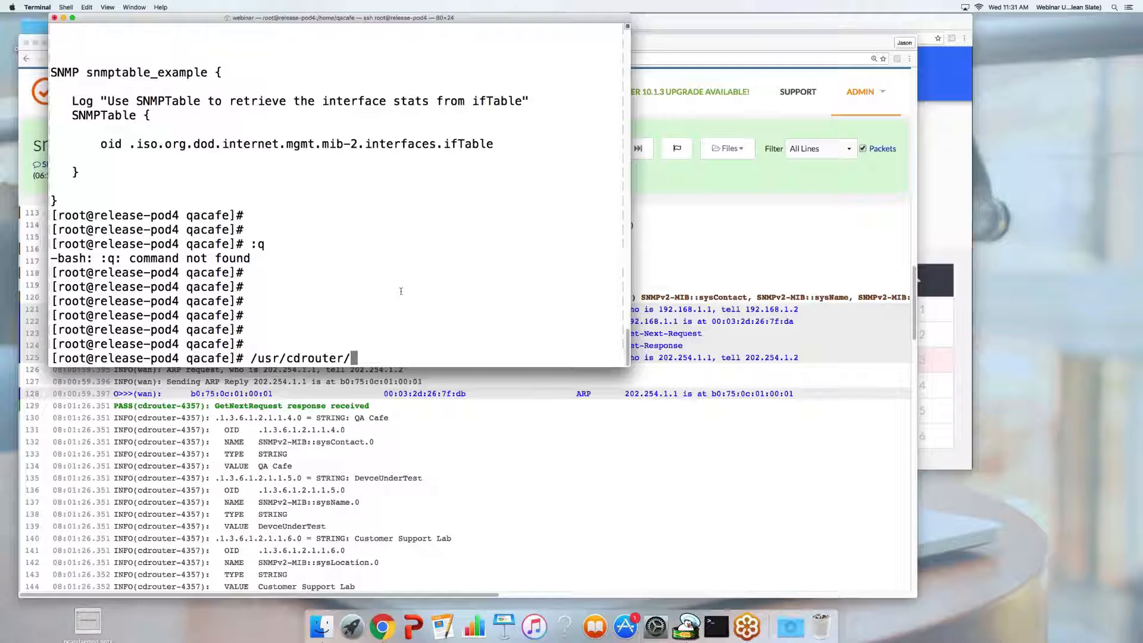
{"action": "type", "text": "sh"}
{"action": "key", "text": "Tab"}
{"action": "type", "text": "mibs/"}
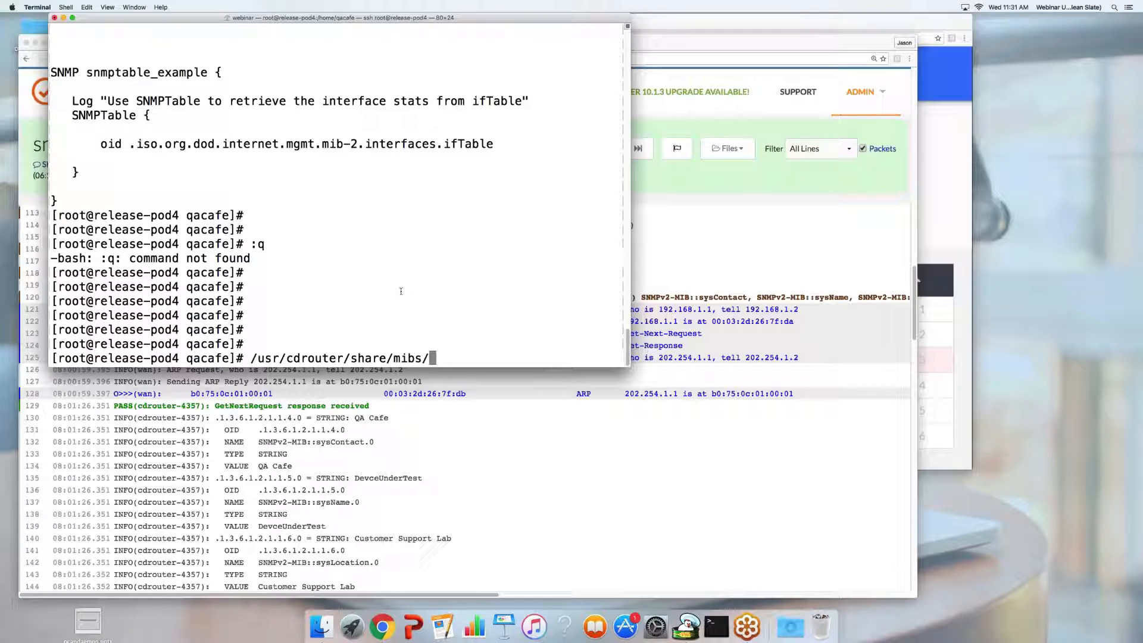
{"action": "key", "text": "Return"}
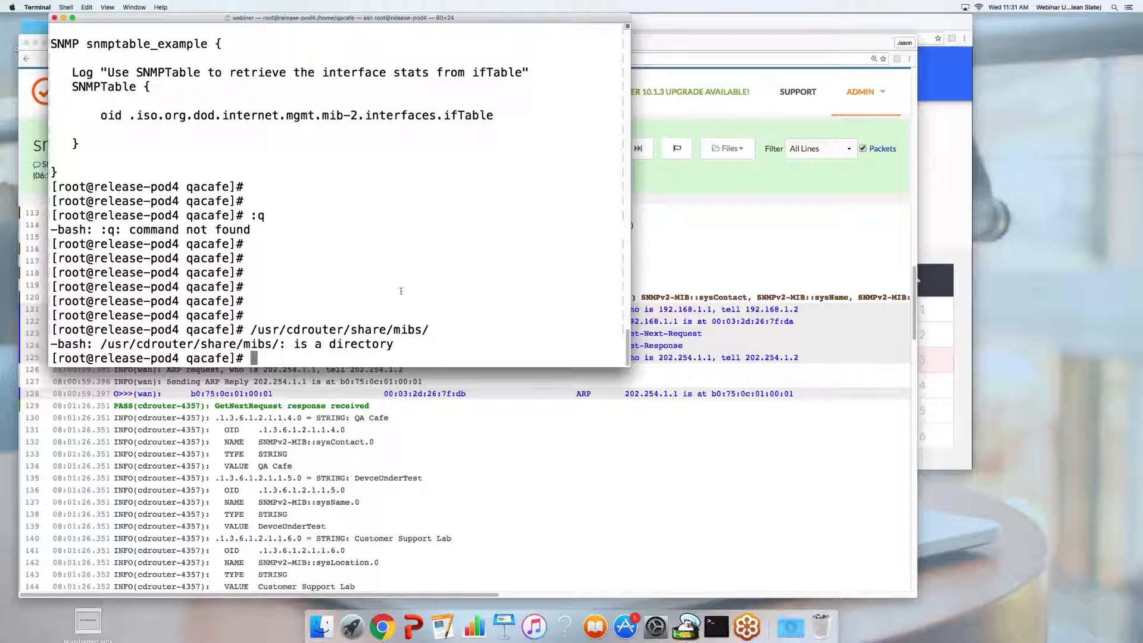
Step: Reuse the entered path to change the working directory to /usr/cdrouter/share/mibs/, and list the directory's contents
{"action": "key", "text": "Up"}
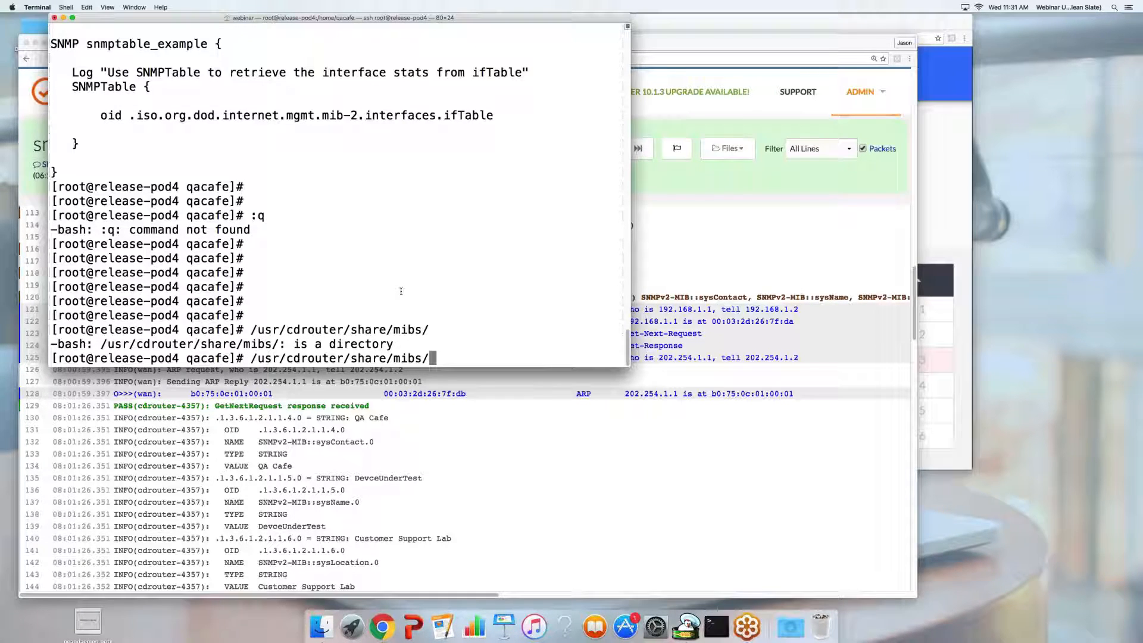
{"action": "key", "text": "ctrl+a"}
{"action": "type", "text": "cd"}
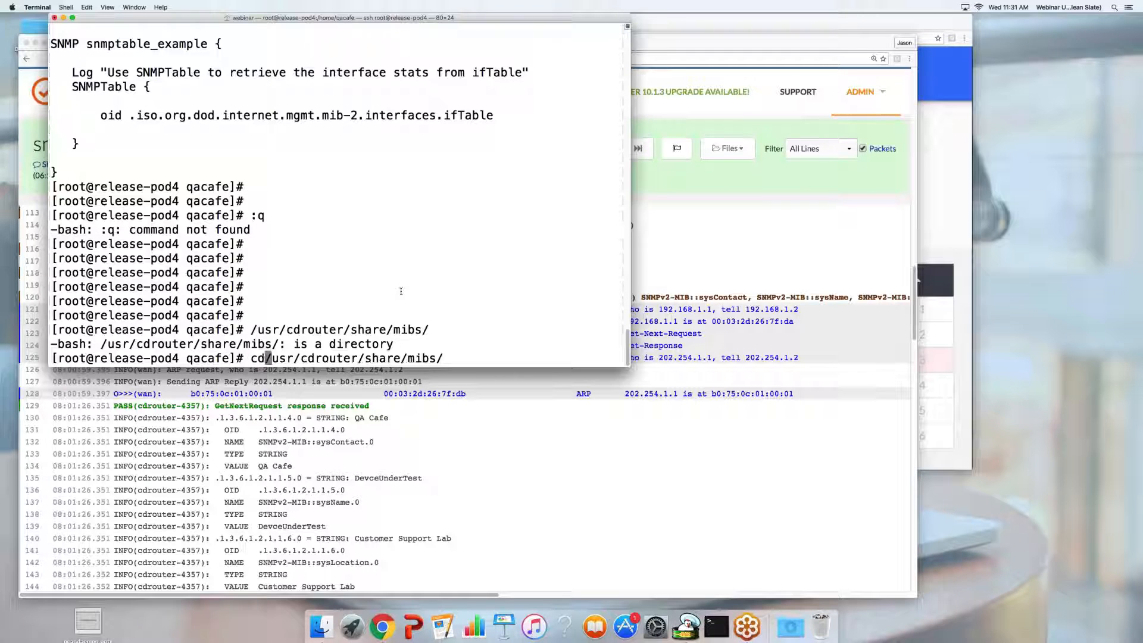
{"action": "key", "text": "Return"}
{"action": "key", "text": "Return"}
{"action": "key", "text": "Return"}
{"action": "key", "text": "Return"}
{"action": "key", "text": "Return"}
{"action": "key", "text": "Return"}
{"action": "key", "text": "Return"}
{"action": "key", "text": "Return"}
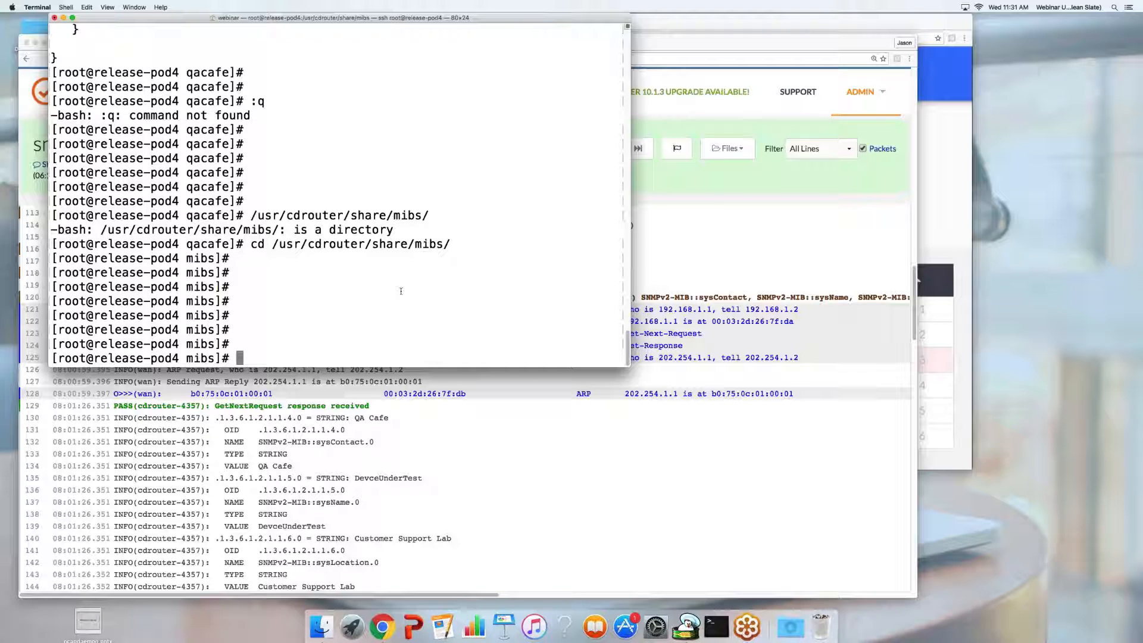
{"action": "type", "text": "ls"}
{"action": "key", "text": "Return"}
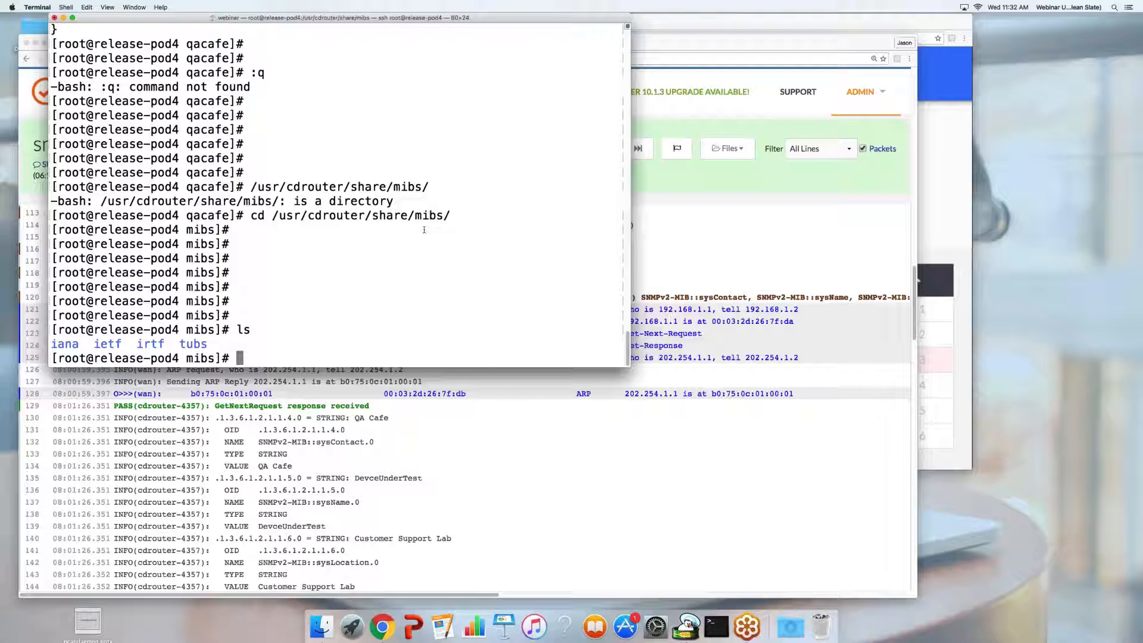
Step: Switch to Chrome and go from the snmp_scenario_1 log through the results list to the CDRouter home page
{"action": "left_click", "coordinate": [730, 243]}
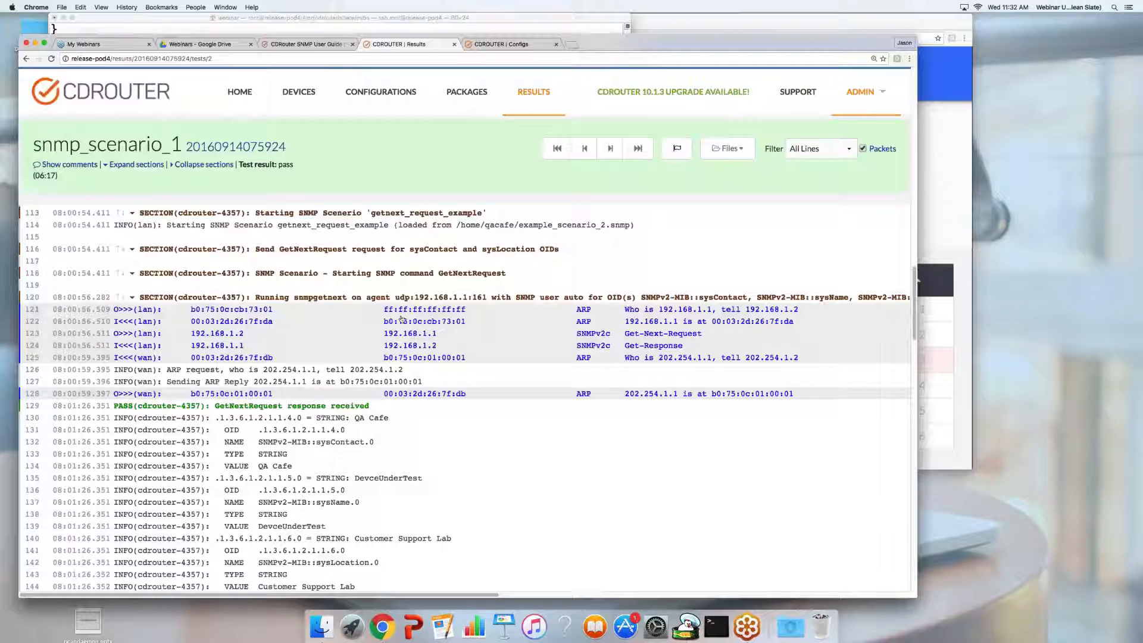
{"action": "left_click", "coordinate": [542, 98]}
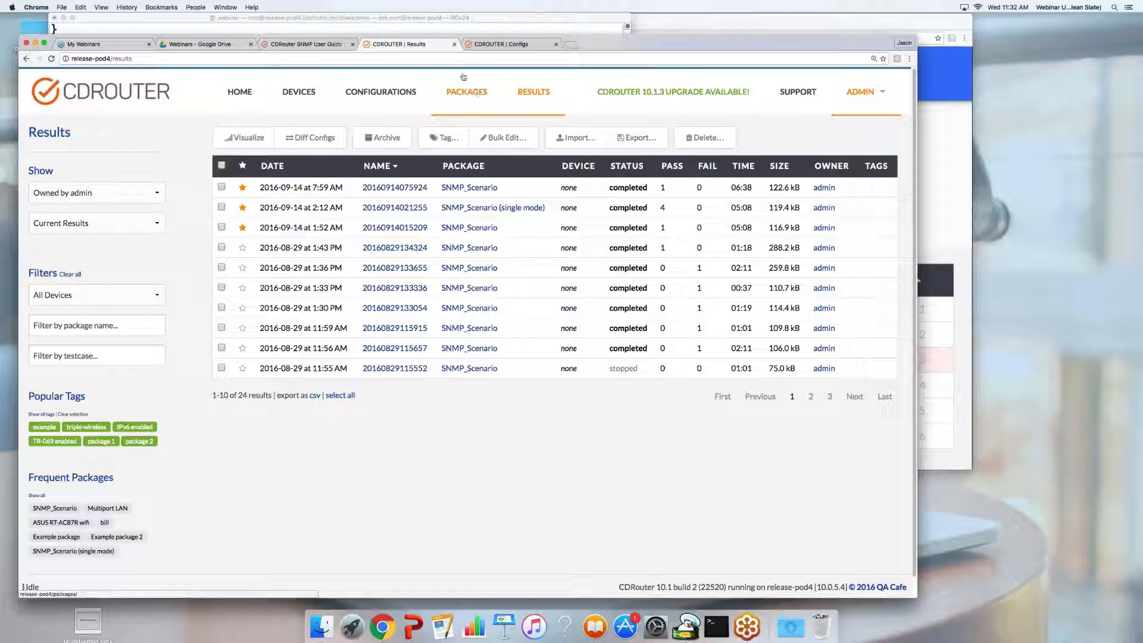
{"action": "left_click", "coordinate": [235, 92]}
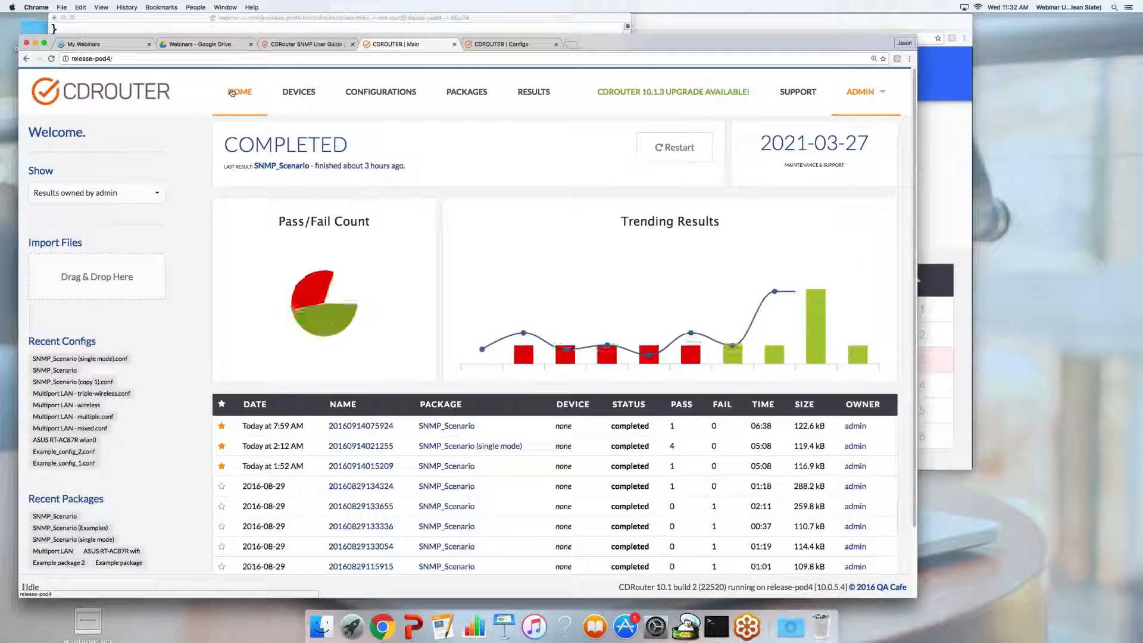